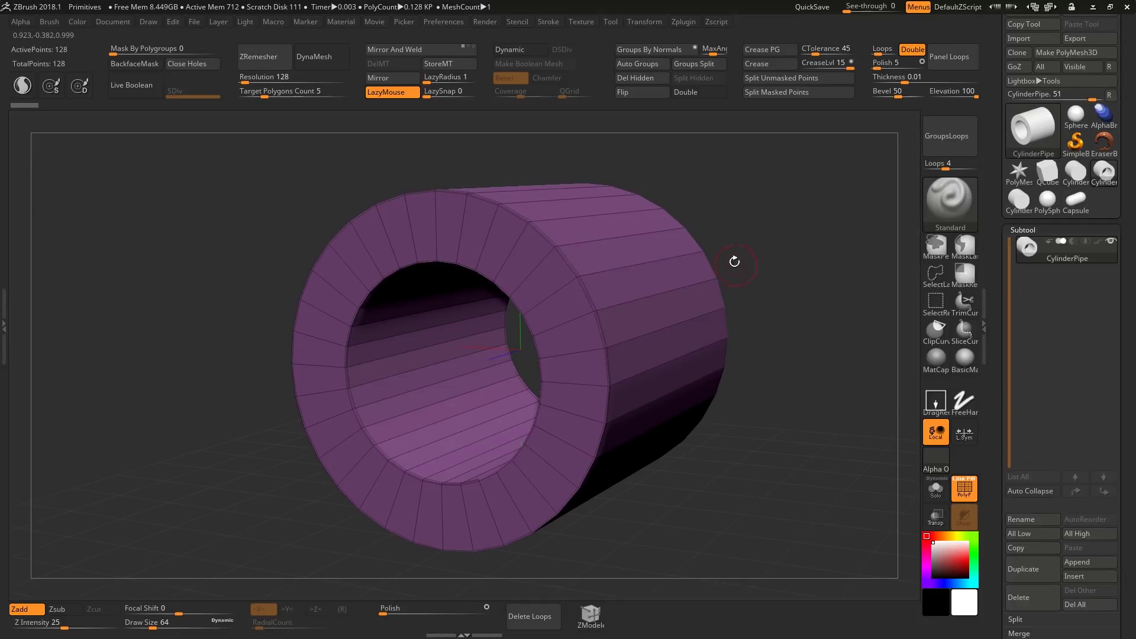
Examine the hollow cylinder pipe from several angles and view the Primitives project in the project library.
{"action": "left_click_drag", "start_coordinate": [752, 256], "coordinate": [664, 297]}
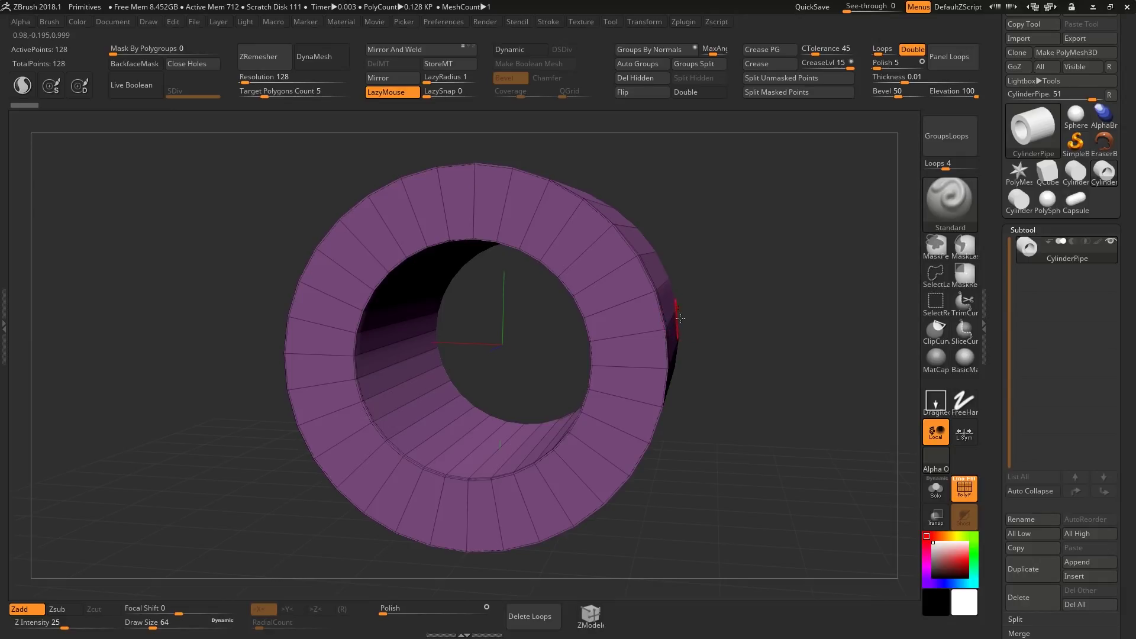
{"action": "left_click_drag", "start_coordinate": [686, 329], "coordinate": [651, 330]}
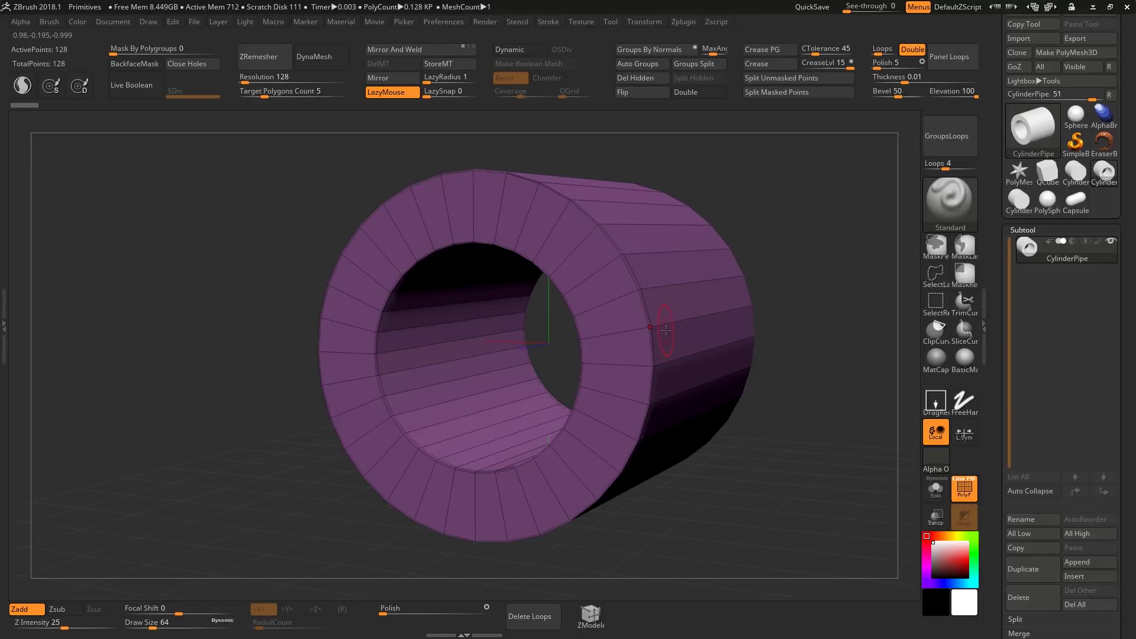
{"action": "left_click_drag", "start_coordinate": [541, 301], "coordinate": [716, 307], "text": "shift"}
{"action": "right_click_drag", "start_coordinate": [668, 315], "coordinate": [618, 322]}
{"action": "key", "text": "comma"}
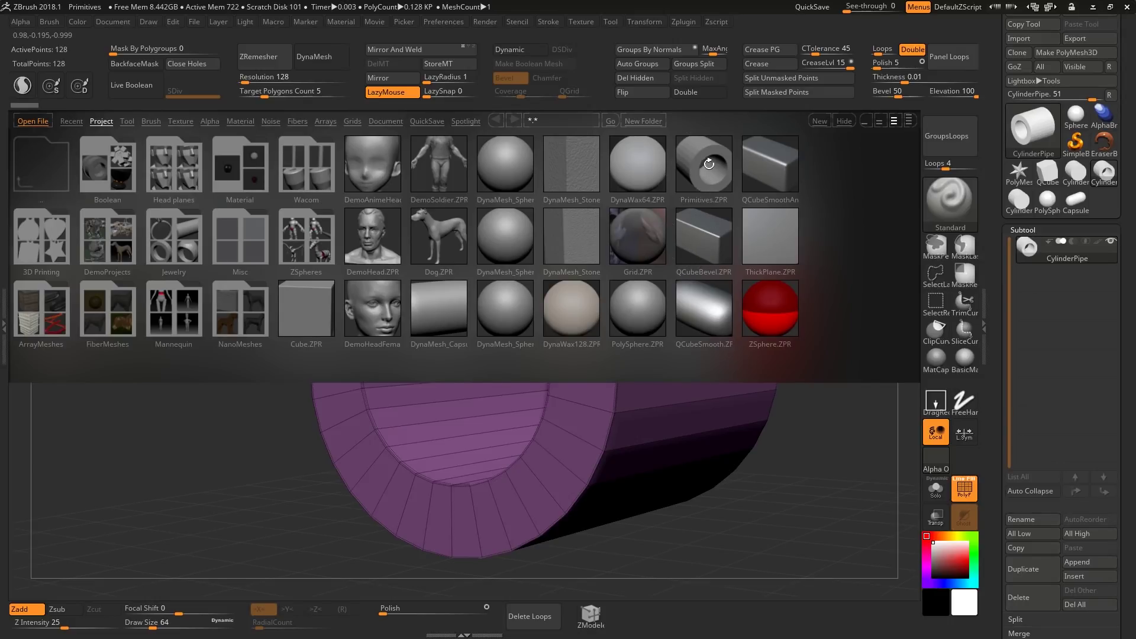
{"action": "key", "text": "comma"}
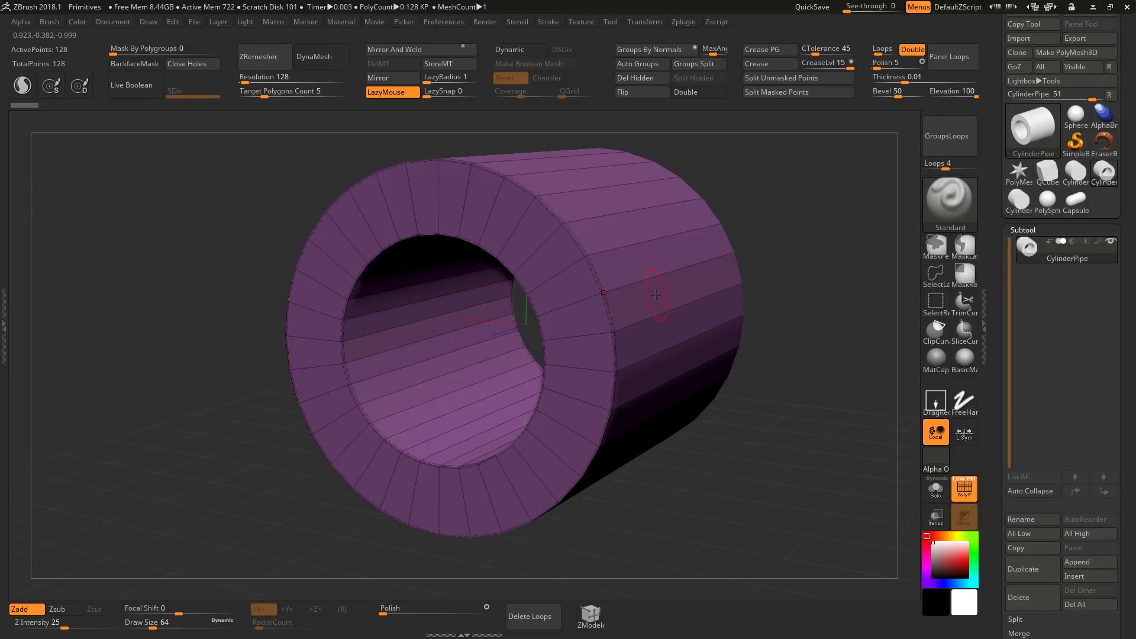
{"action": "right_click_drag", "start_coordinate": [656, 265], "coordinate": [340, 219]}
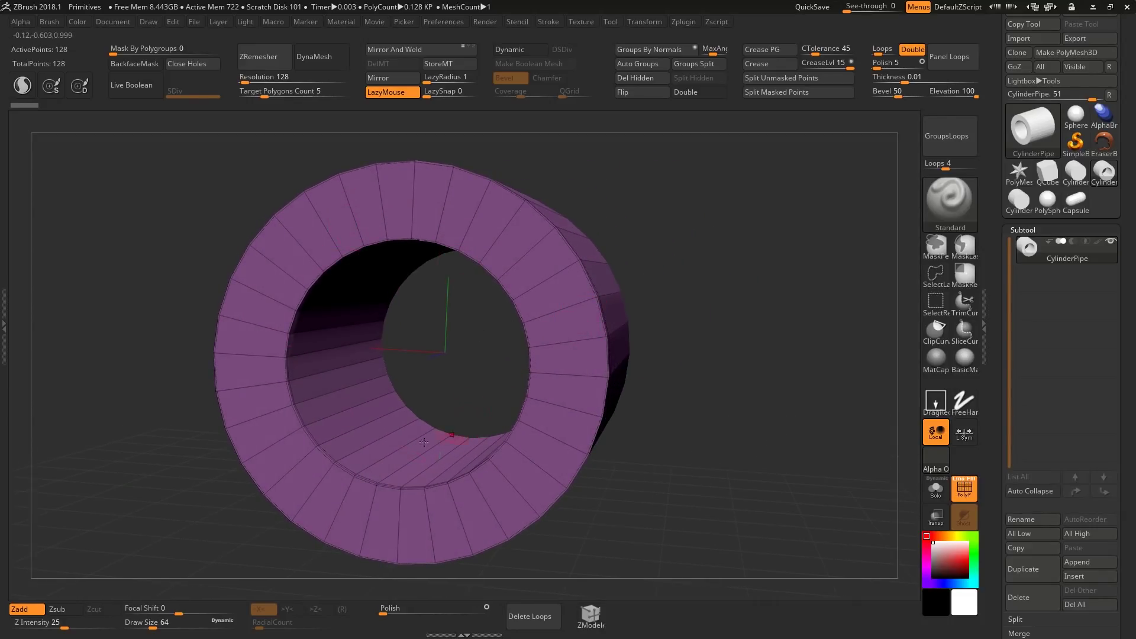
{"action": "left_click_drag", "start_coordinate": [460, 329], "coordinate": [509, 286]}
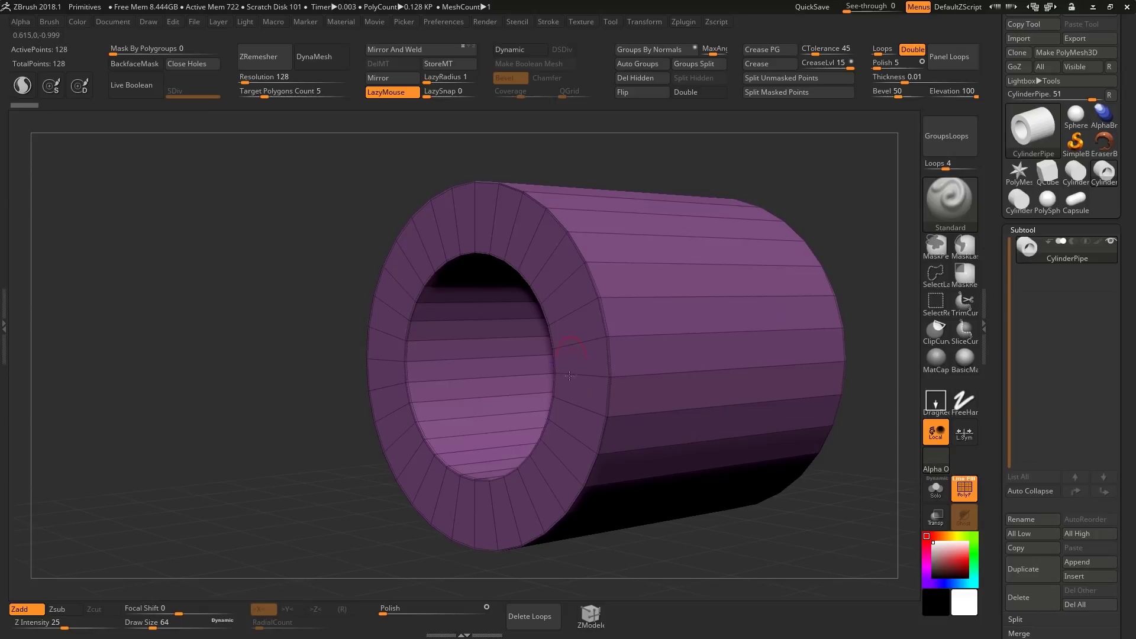
{"action": "right_click_drag", "start_coordinate": [737, 319], "coordinate": [664, 375]}
Append a Cube3D as a new subtool, make it the active subtool and show its transform gizmo.
{"action": "left_click", "coordinate": [1081, 564]}
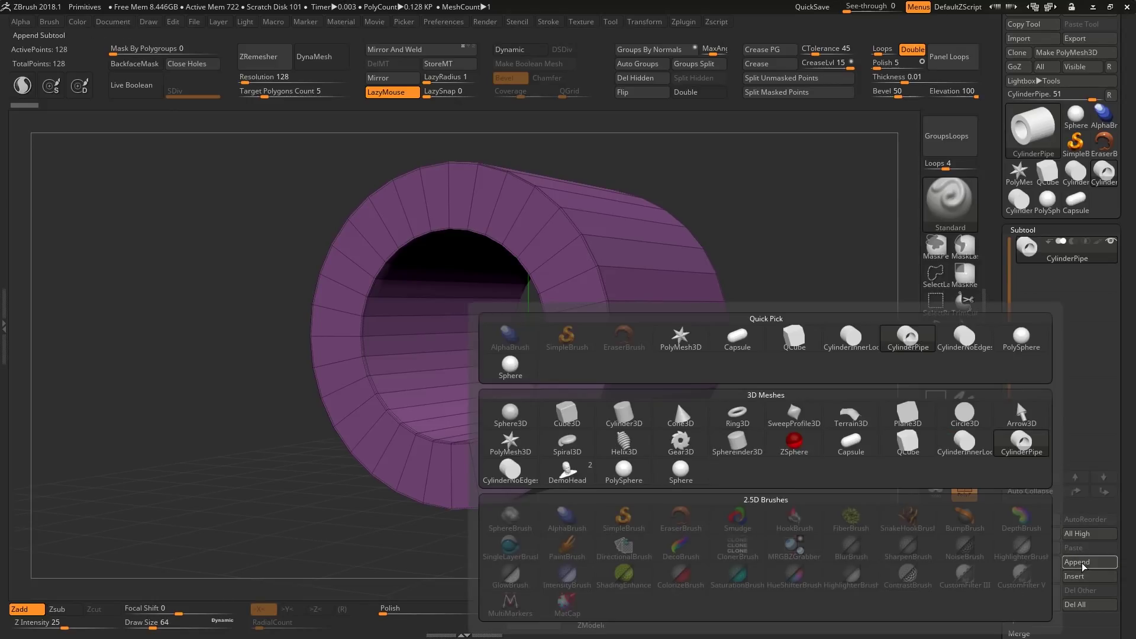
{"action": "left_click", "coordinate": [566, 429]}
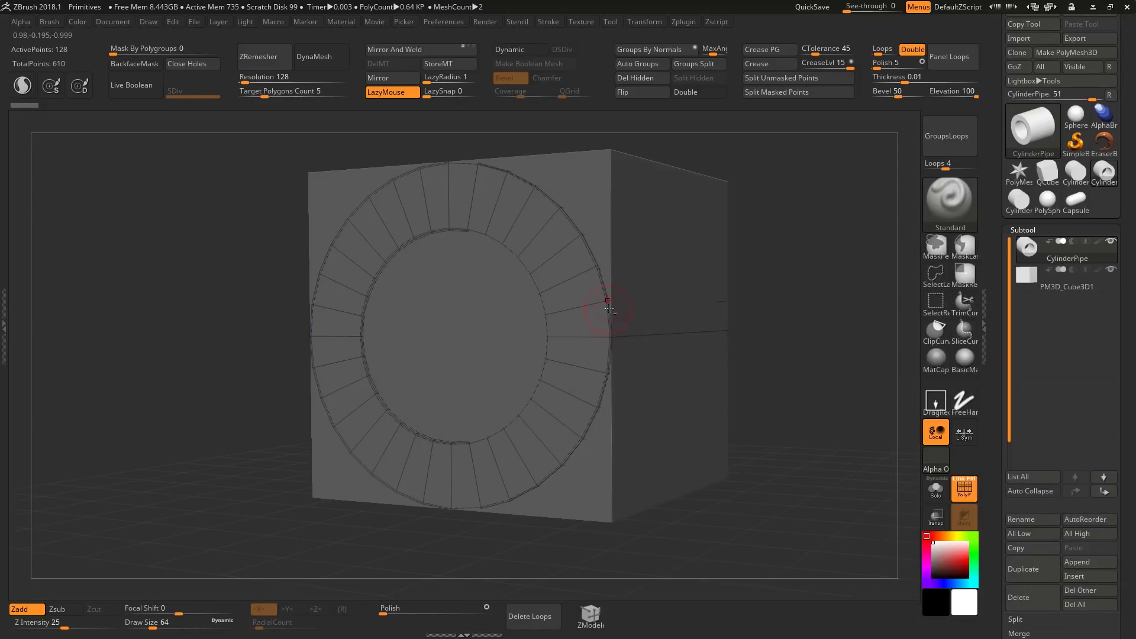
{"action": "left_click", "coordinate": [648, 286], "text": "alt"}
{"action": "mouse_move", "coordinate": [657, 290]}
{"action": "right_mouse_down"}
{"action": "mouse_move", "coordinate": [680, 304]}
{"action": "mouse_move", "coordinate": [687, 355]}
{"action": "mouse_move", "coordinate": [649, 335]}
{"action": "mouse_move", "coordinate": [588, 241]}
{"action": "mouse_move", "coordinate": [655, 324]}
{"action": "mouse_move", "coordinate": [738, 325]}
{"action": "right_mouse_up"}
{"action": "key", "text": "w"}
{"action": "right_click_drag", "start_coordinate": [763, 268], "coordinate": [632, 341], "text": "alt"}
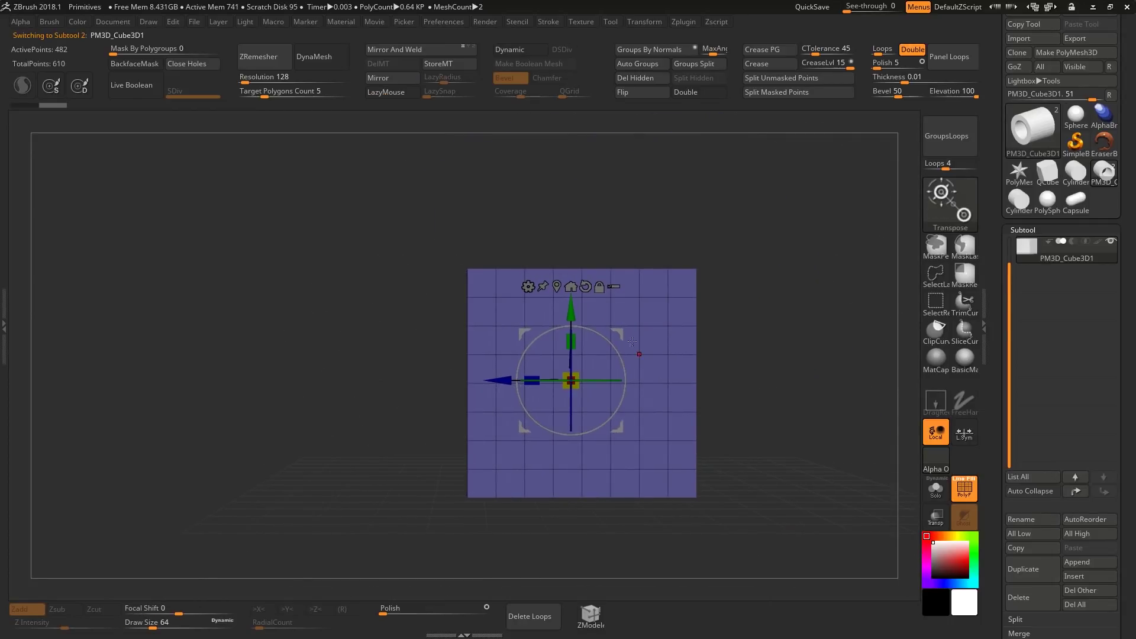
{"action": "left_click_drag", "start_coordinate": [600, 343], "coordinate": [514, 333]}
{"action": "right_click_drag", "start_coordinate": [686, 251], "coordinate": [734, 355]}
{"action": "right_click_drag", "start_coordinate": [685, 273], "coordinate": [677, 322]}
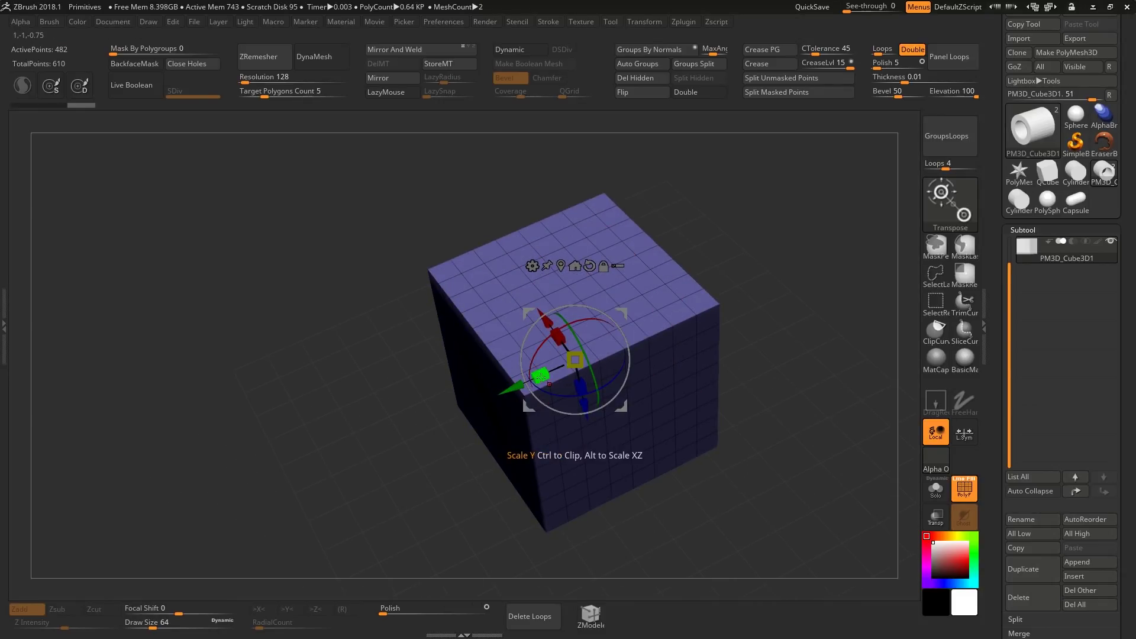
{"action": "right_click_drag", "start_coordinate": [697, 337], "coordinate": [687, 330]}
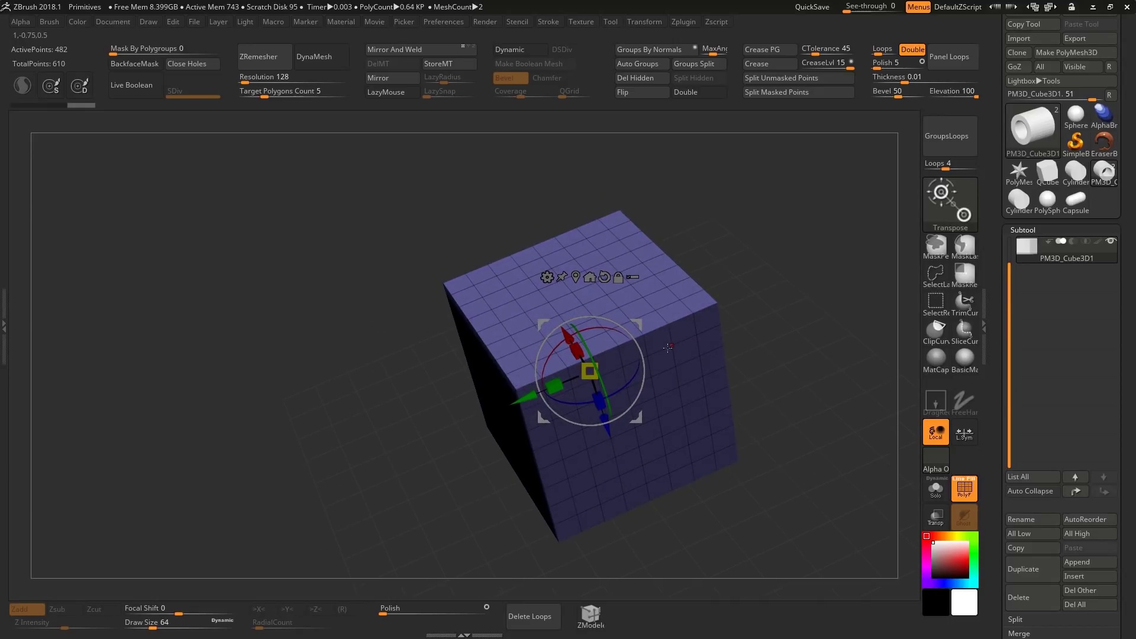
{"action": "left_click_drag", "start_coordinate": [594, 327], "coordinate": [587, 435]}
{"action": "left_click_drag", "start_coordinate": [584, 473], "coordinate": [585, 472]}
{"action": "right_click_drag", "start_coordinate": [743, 319], "coordinate": [759, 288], "text": "shift"}
{"action": "key", "text": "ctrl+z"}
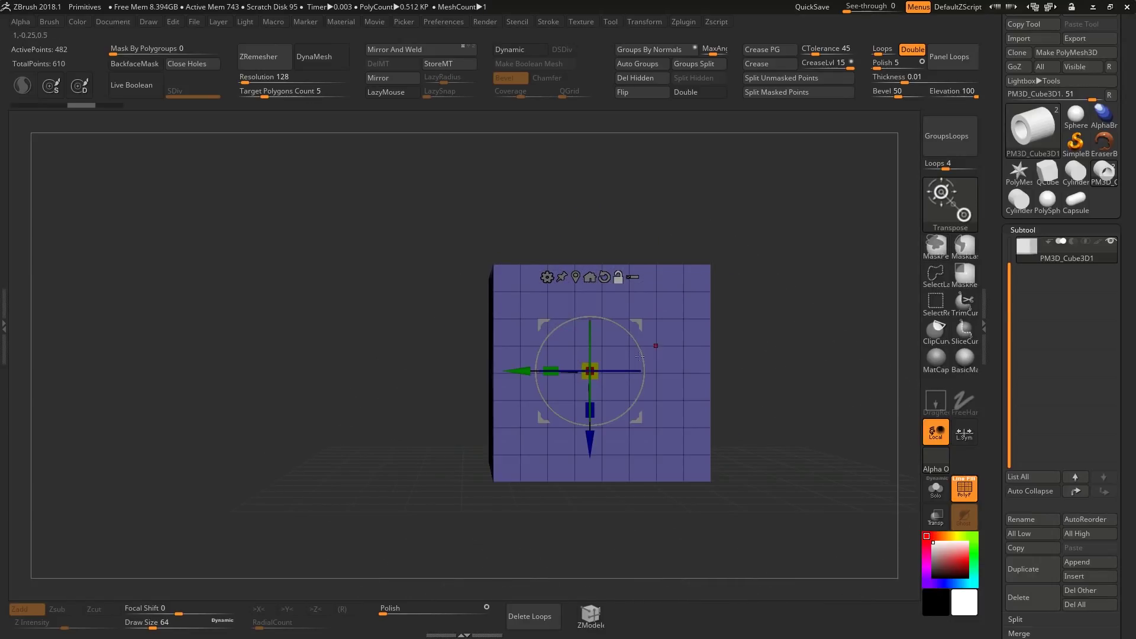
Scale the cube down in X and Z and stretch it along Y into a thin bar running through the pipe.
{"action": "right_click_drag", "start_coordinate": [461, 340], "coordinate": [498, 367]}
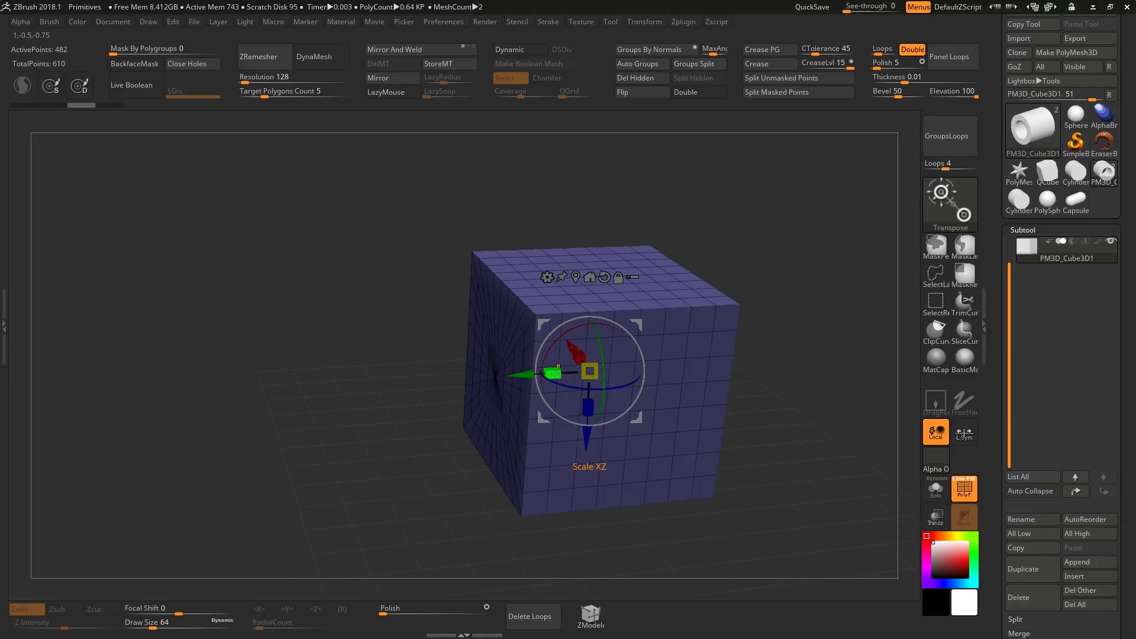
{"action": "left_click_drag", "start_coordinate": [553, 373], "coordinate": [819, 414]}
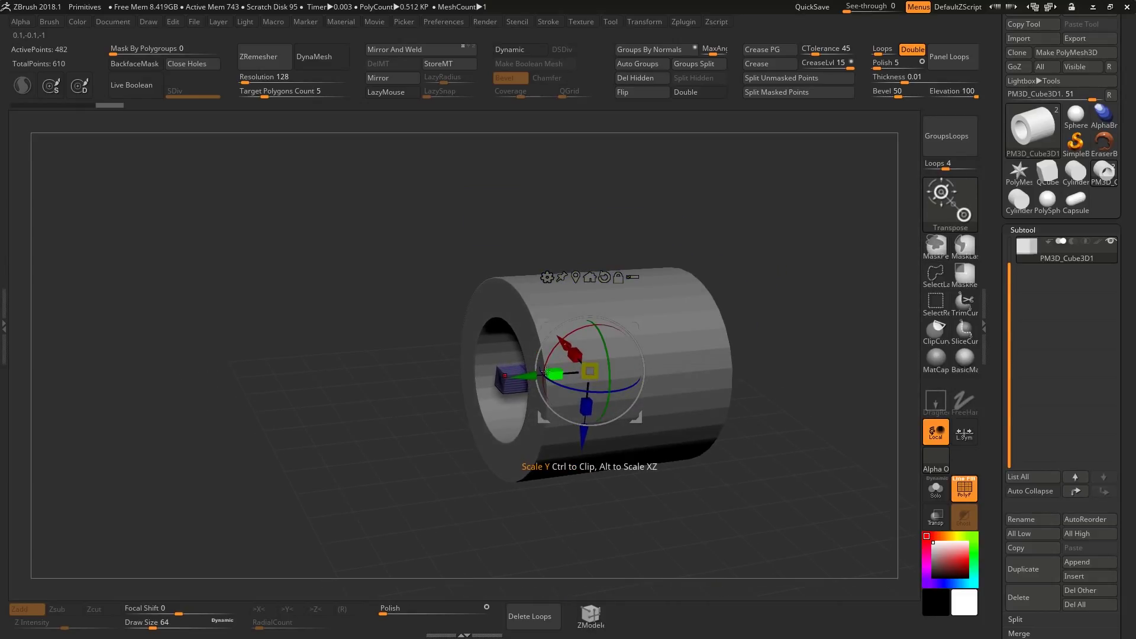
{"action": "mouse_move", "coordinate": [555, 375]}
{"action": "left_mouse_down"}
{"action": "mouse_move", "coordinate": [530, 378]}
{"action": "mouse_move", "coordinate": [627, 351]}
{"action": "left_mouse_up"}
{"action": "left_click_drag", "start_coordinate": [786, 302], "coordinate": [825, 299], "text": "shift"}
{"action": "mouse_move", "coordinate": [768, 322]}
{"action": "left_mouse_down", "text": "alt"}
{"action": "mouse_move", "coordinate": [806, 355]}
{"action": "mouse_move", "coordinate": [775, 357]}
{"action": "left_mouse_up", "text": "alt"}
{"action": "key", "text": "q"}
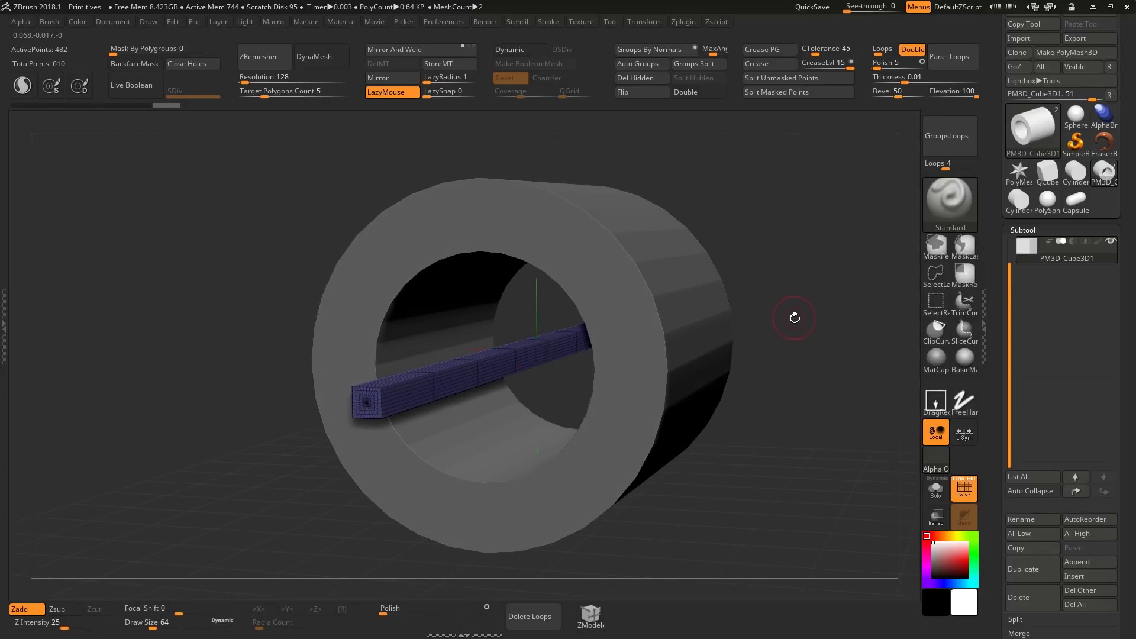
Open the ArrayMesh settings for the bar subtool.
{"action": "left_click_drag", "start_coordinate": [794, 317], "coordinate": [604, 379]}
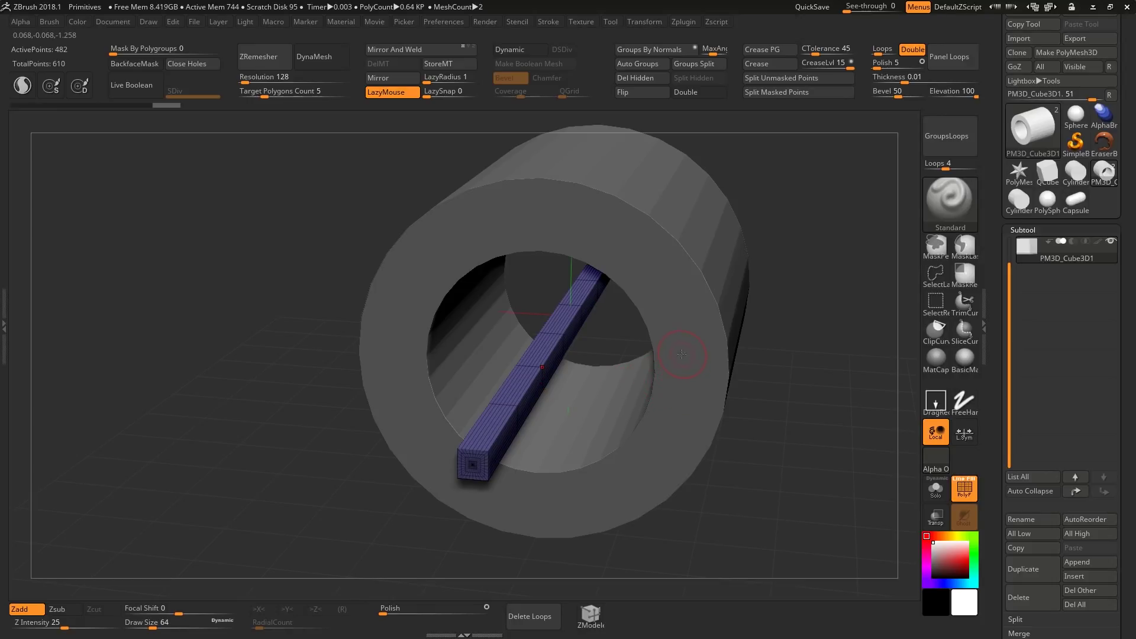
{"action": "left_click_drag", "start_coordinate": [997, 332], "coordinate": [1000, 287]}
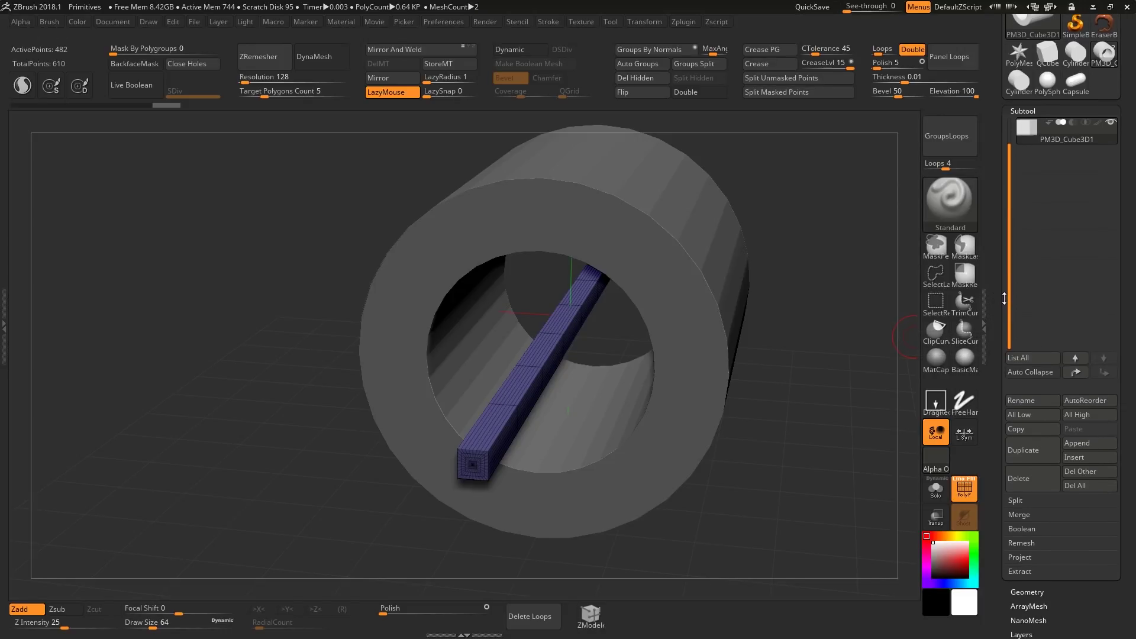
{"action": "left_click_drag", "start_coordinate": [995, 318], "coordinate": [998, 298]}
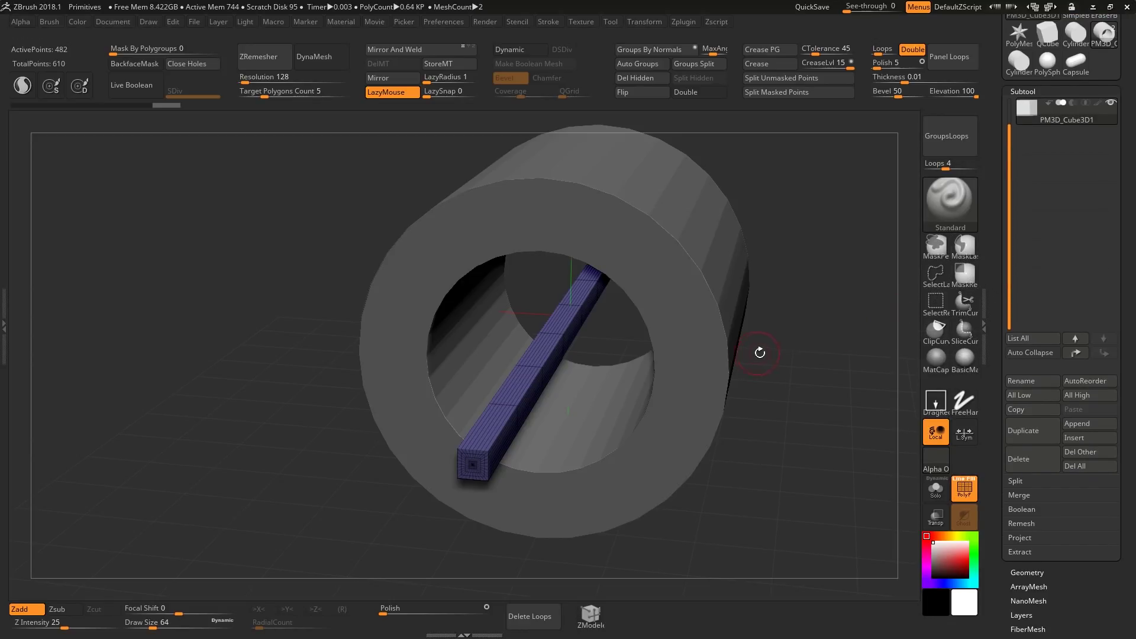
{"action": "left_click_drag", "start_coordinate": [760, 352], "coordinate": [796, 336]}
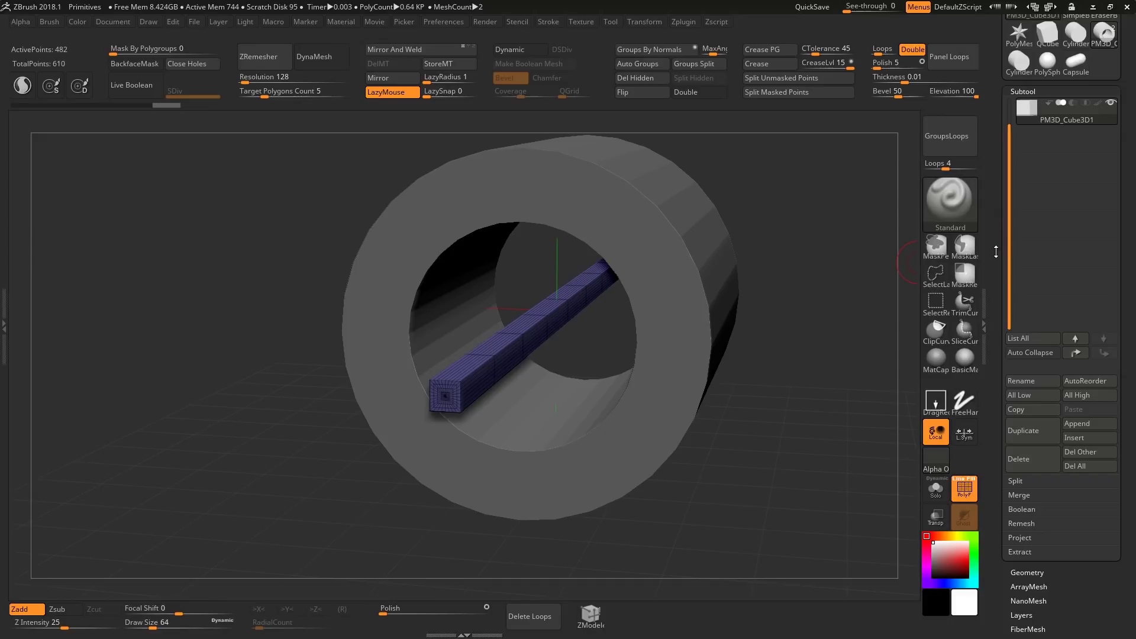
{"action": "left_click_drag", "start_coordinate": [996, 259], "coordinate": [1014, 233]}
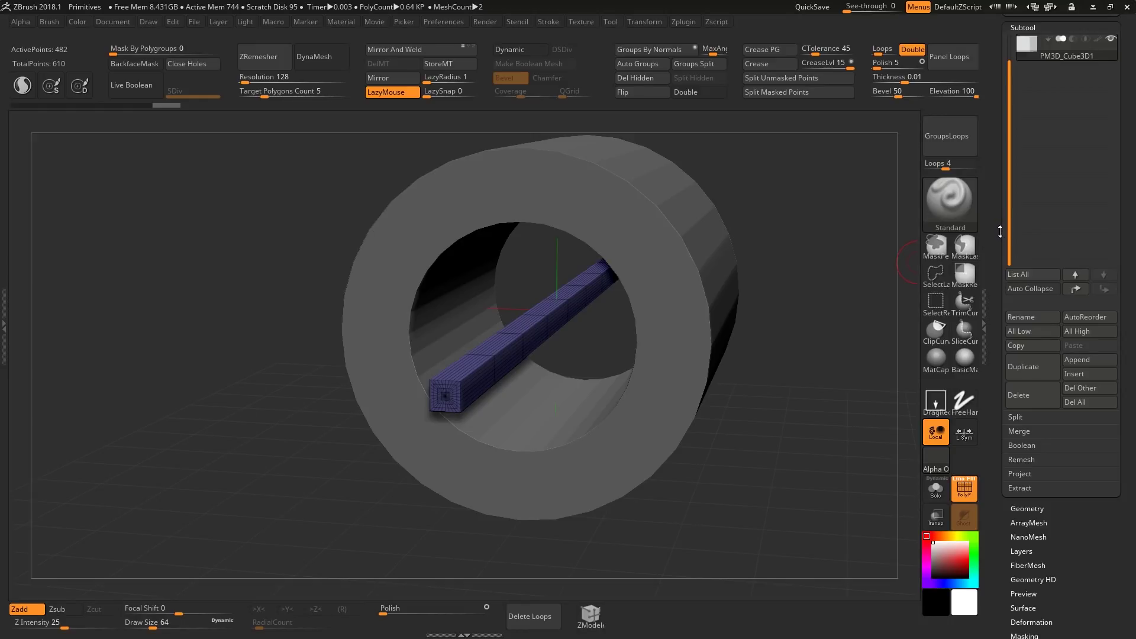
{"action": "left_click_drag", "start_coordinate": [1001, 240], "coordinate": [1001, 244]}
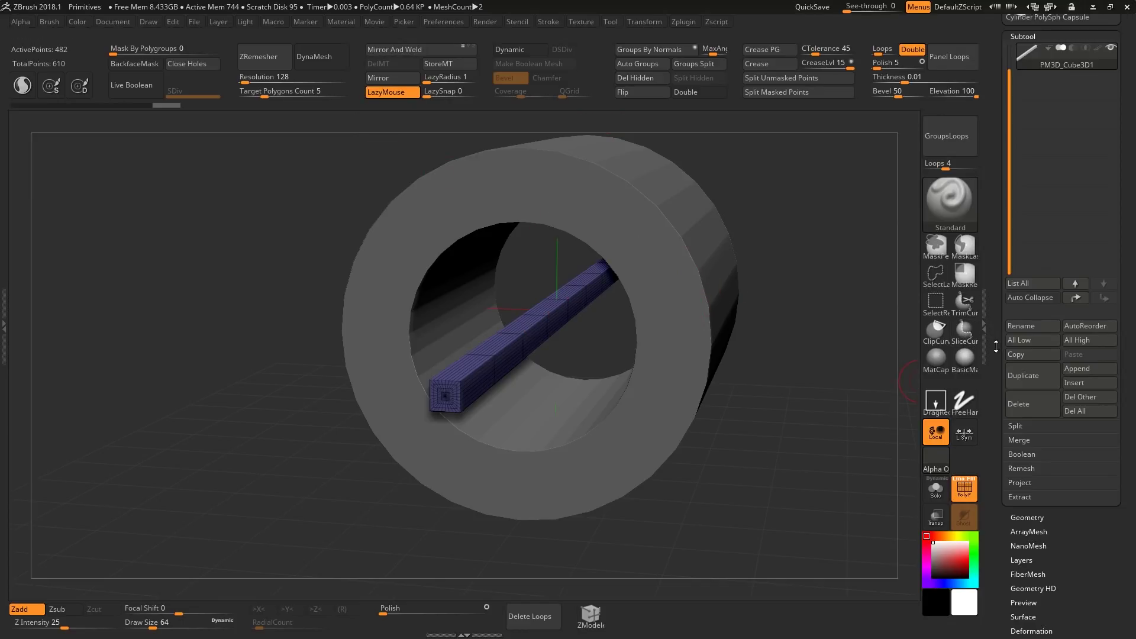
{"action": "left_click_drag", "start_coordinate": [992, 356], "coordinate": [997, 342]}
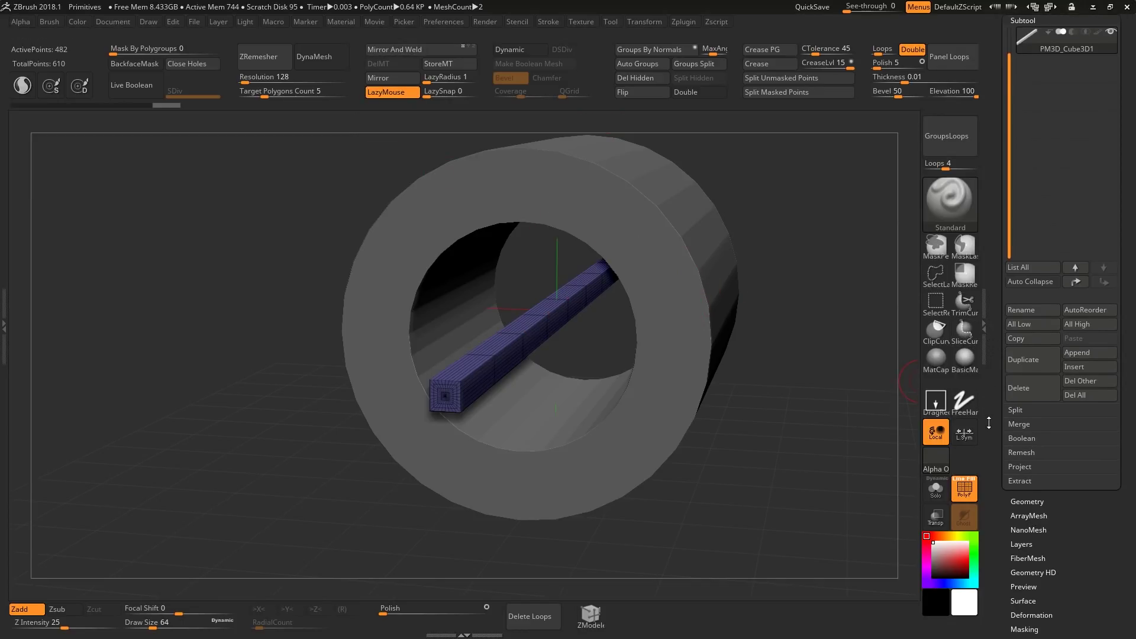
{"action": "scroll", "coordinate": [994, 384], "scroll_direction": "down", "scroll_amount": 3}
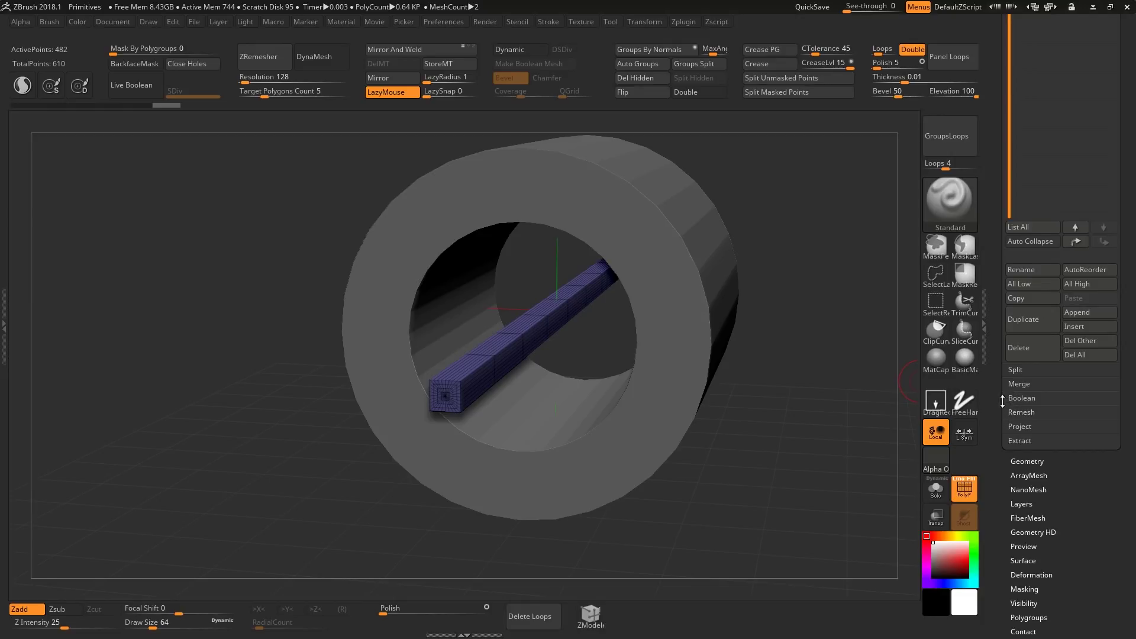
{"action": "scroll", "coordinate": [1002, 401], "scroll_direction": "down", "scroll_amount": 1}
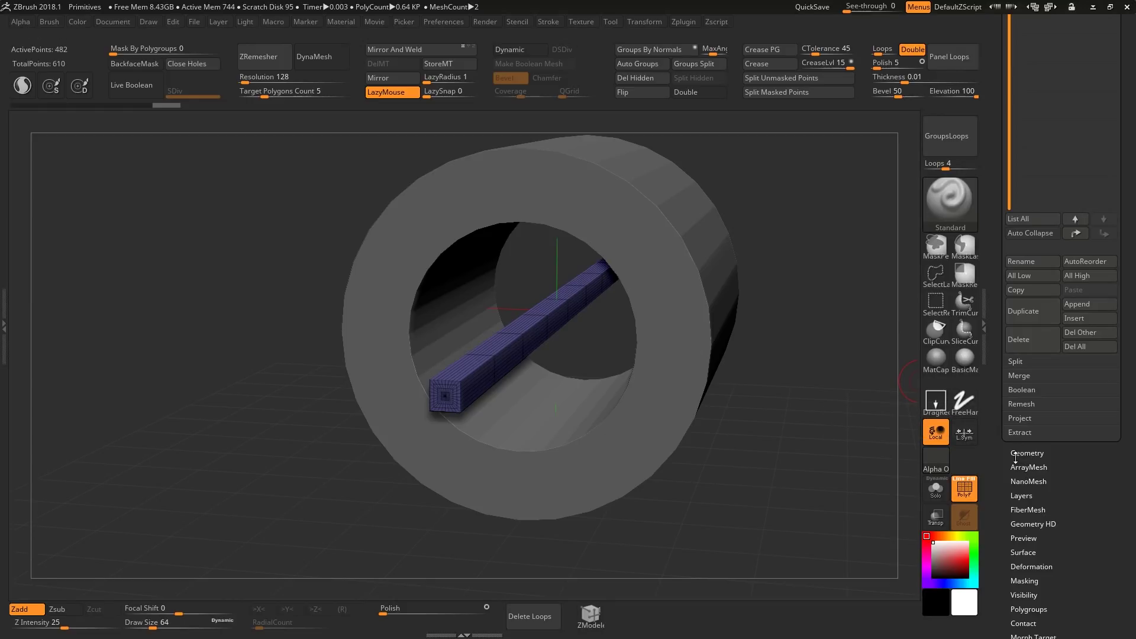
{"action": "scroll", "coordinate": [1032, 513], "scroll_direction": "down", "scroll_amount": 4}
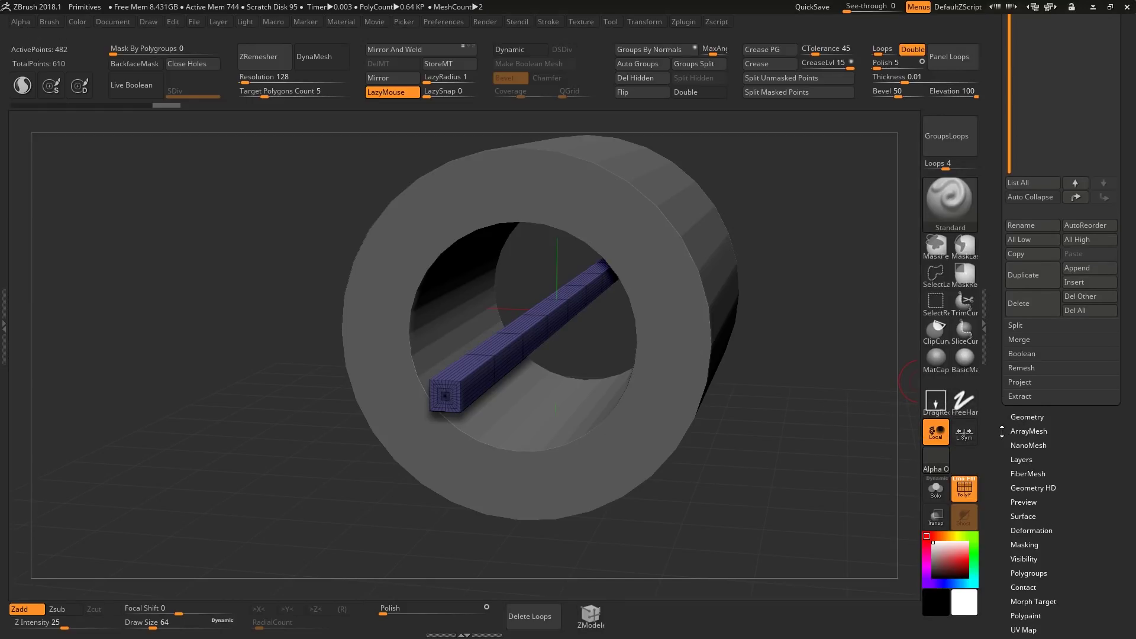
{"action": "left_click", "coordinate": [1035, 432]}
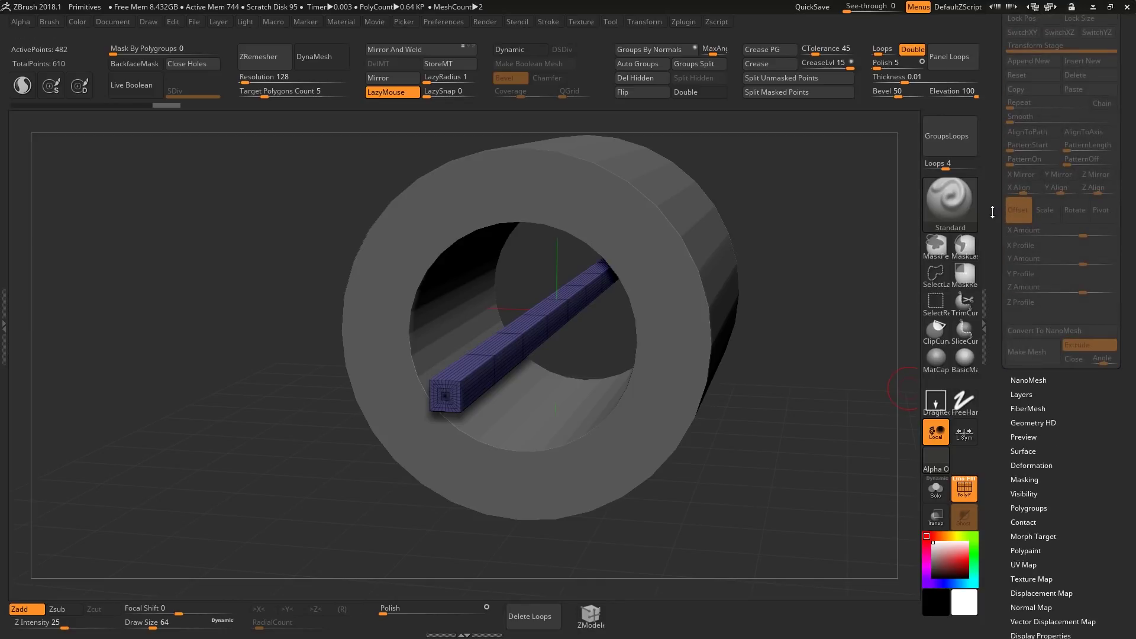
{"action": "left_click_drag", "start_coordinate": [993, 212], "coordinate": [996, 313]}
Turn on Array Mesh for the thin bar inside the pipe.
{"action": "left_click_drag", "start_coordinate": [644, 361], "coordinate": [668, 350], "text": "shift"}
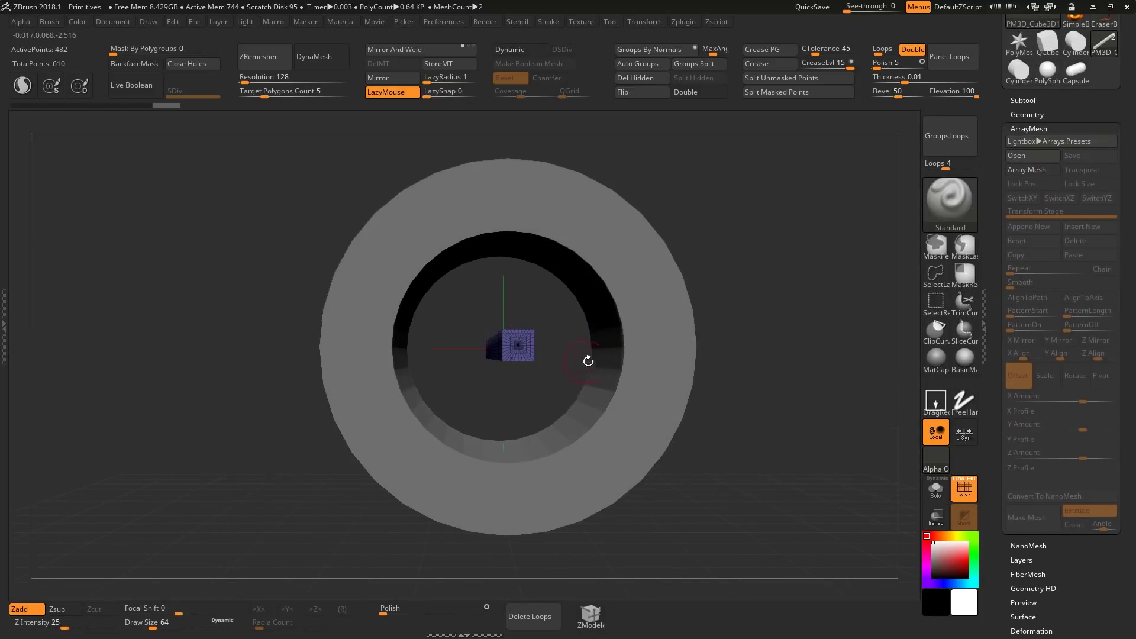
{"action": "left_click_drag", "start_coordinate": [588, 360], "coordinate": [464, 307]}
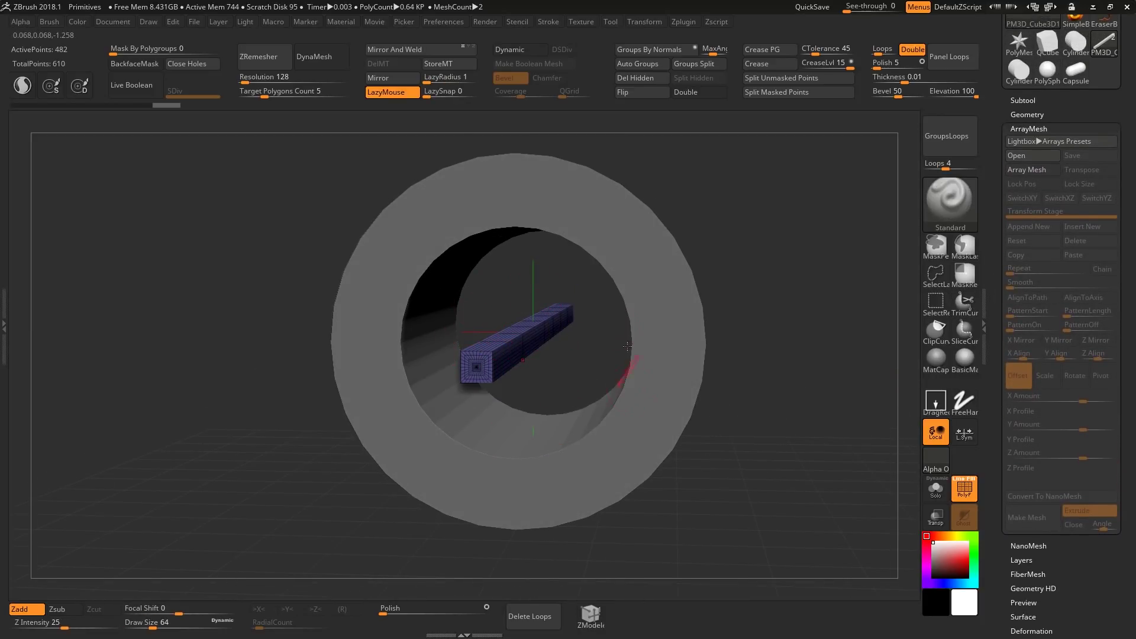
{"action": "left_click_drag", "start_coordinate": [658, 385], "coordinate": [654, 392]}
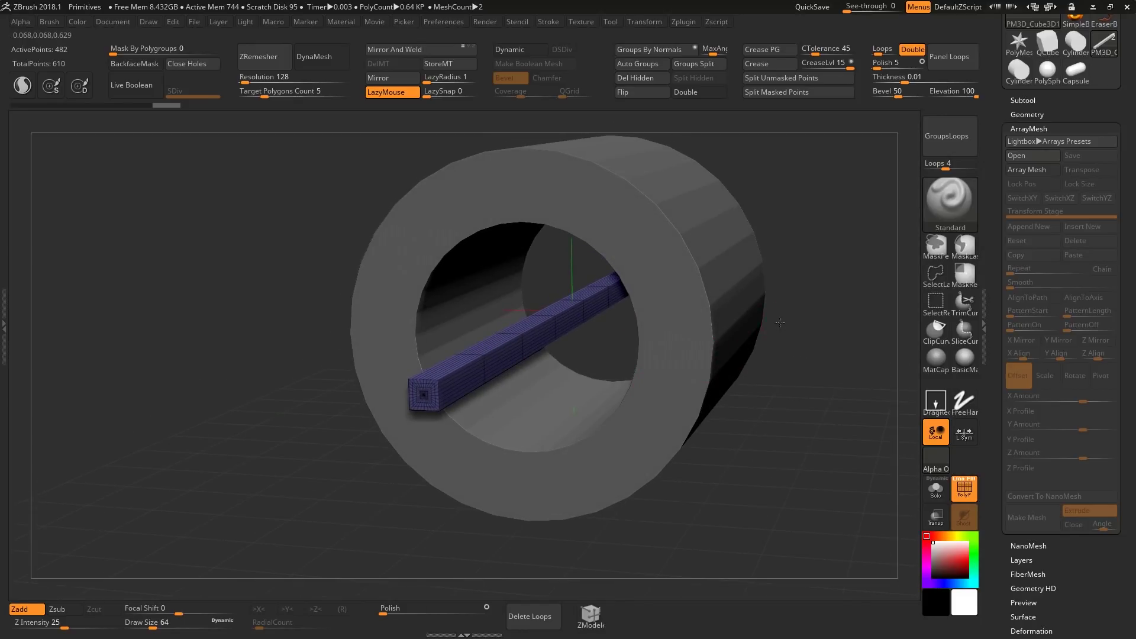
{"action": "left_click_drag", "start_coordinate": [782, 322], "coordinate": [761, 344], "text": "alt"}
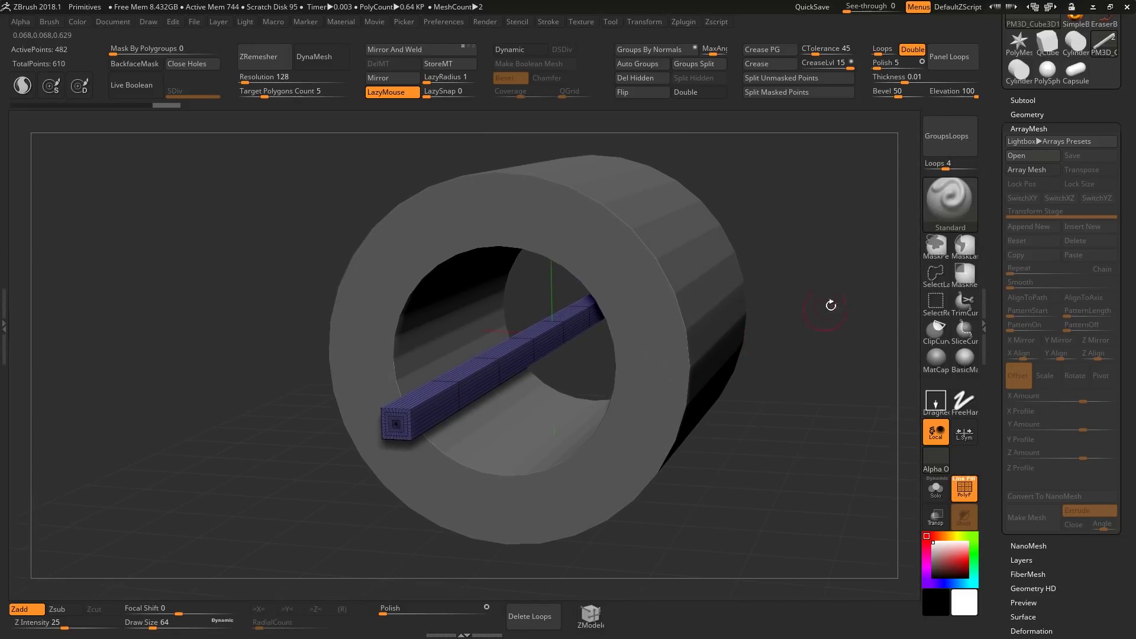
{"action": "left_click", "coordinate": [1027, 171]}
{"action": "left_click", "coordinate": [1035, 170]}
{"action": "left_click_drag", "start_coordinate": [994, 220], "coordinate": [995, 205]}
{"action": "right_click_drag", "start_coordinate": [651, 373], "coordinate": [696, 337]}
{"action": "left_click_drag", "start_coordinate": [696, 337], "coordinate": [634, 378]}
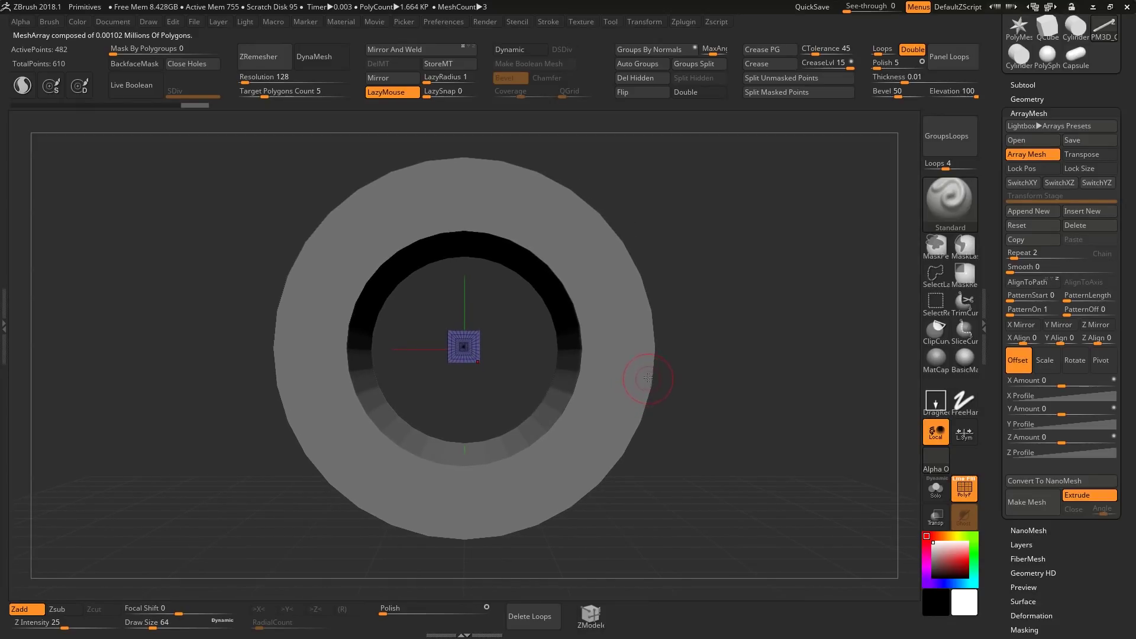
{"action": "left_click_drag", "start_coordinate": [628, 394], "coordinate": [718, 382]}
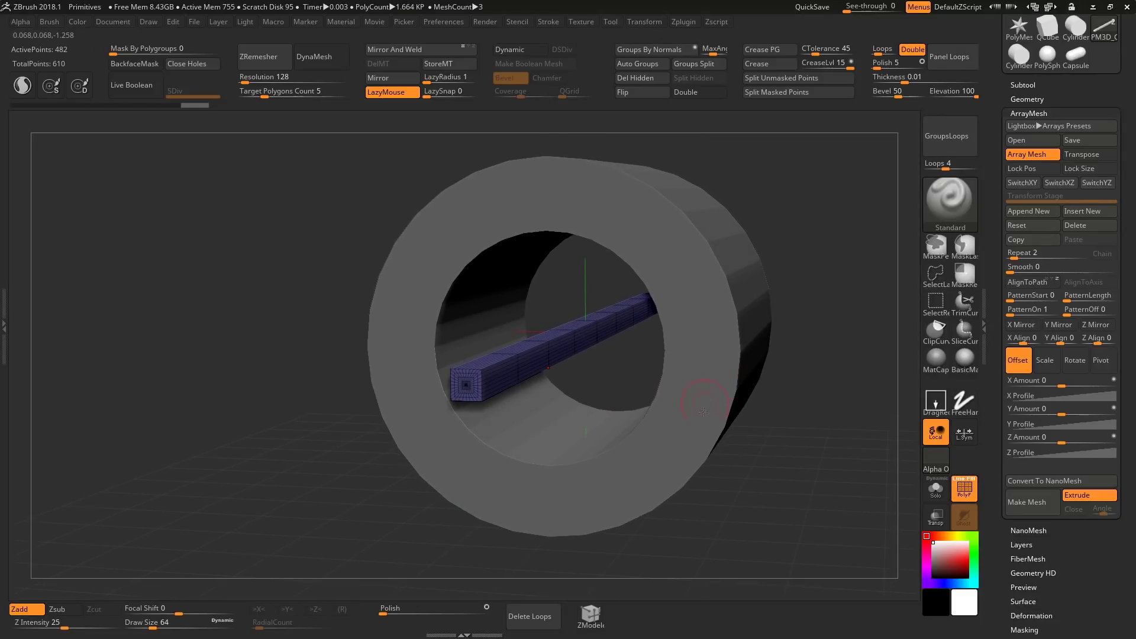
{"action": "left_click_drag", "start_coordinate": [603, 387], "coordinate": [595, 410]}
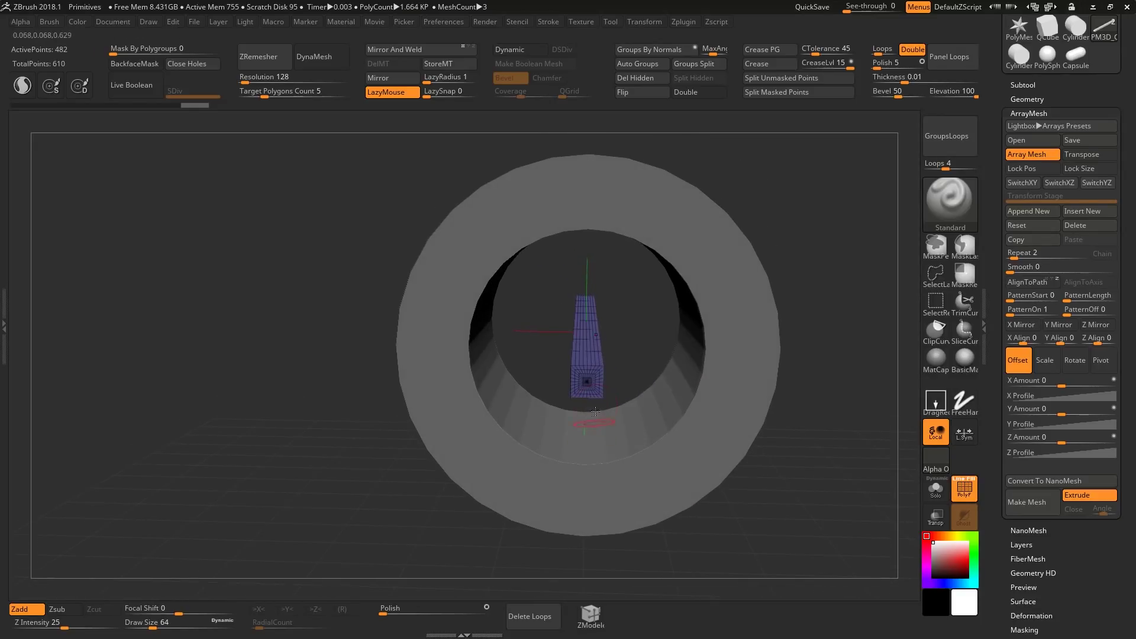
{"action": "left_click_drag", "start_coordinate": [591, 451], "coordinate": [524, 535]}
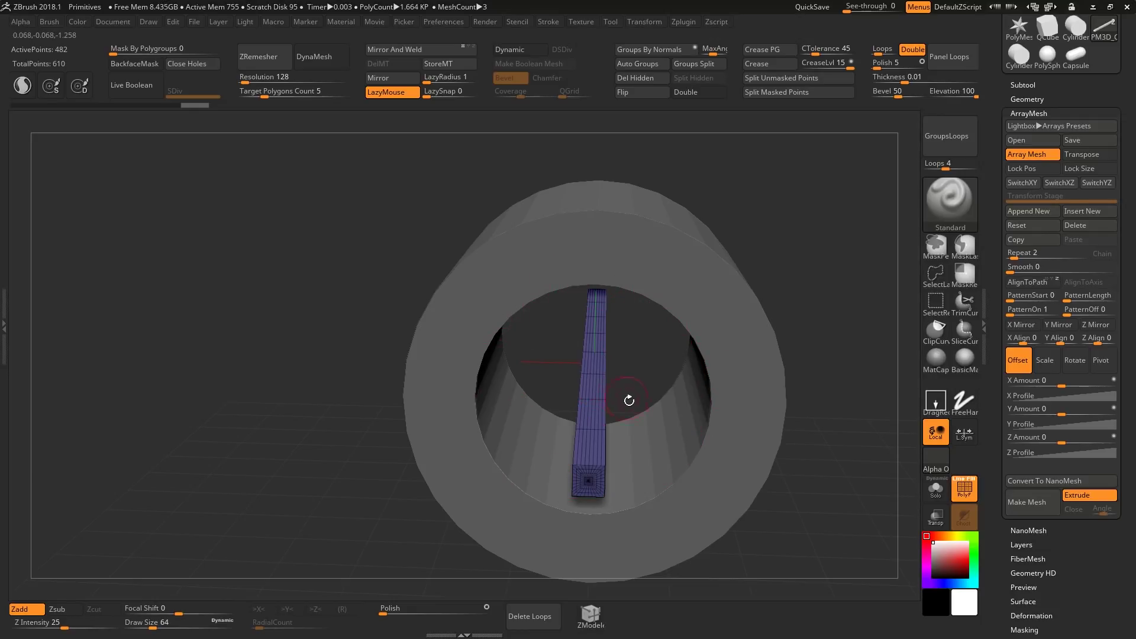
{"action": "left_click_drag", "start_coordinate": [629, 401], "coordinate": [657, 433]}
{"action": "left_click_drag", "start_coordinate": [570, 410], "coordinate": [622, 409]}
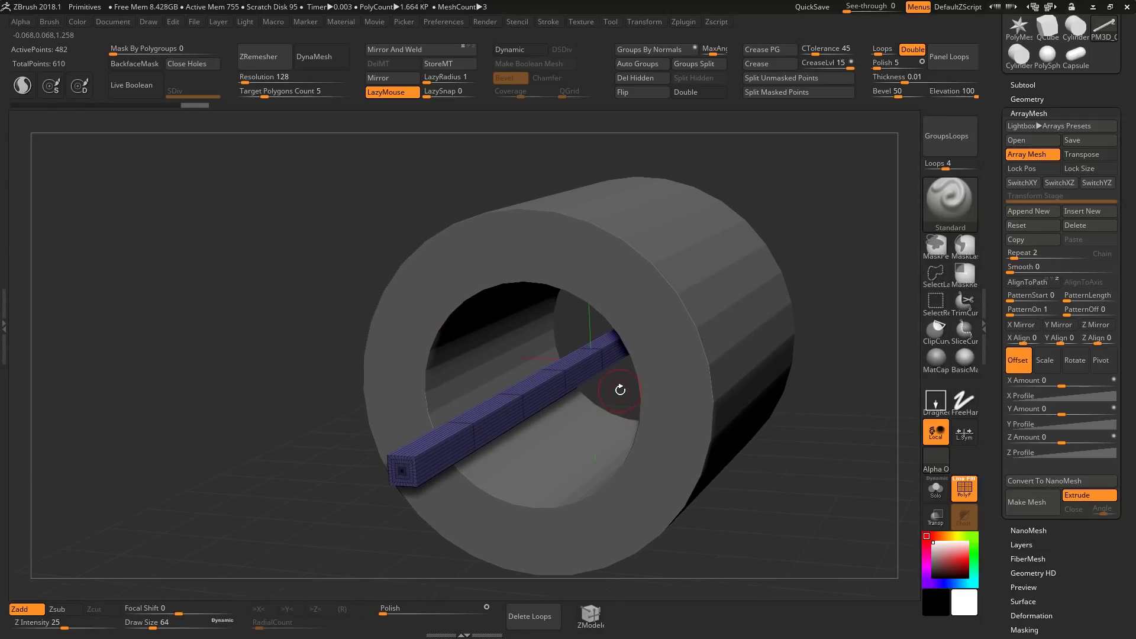
Set the bar array's repeat count to 16 and turn off the polyframe display.
{"action": "left_click_drag", "start_coordinate": [747, 414], "coordinate": [839, 324]}
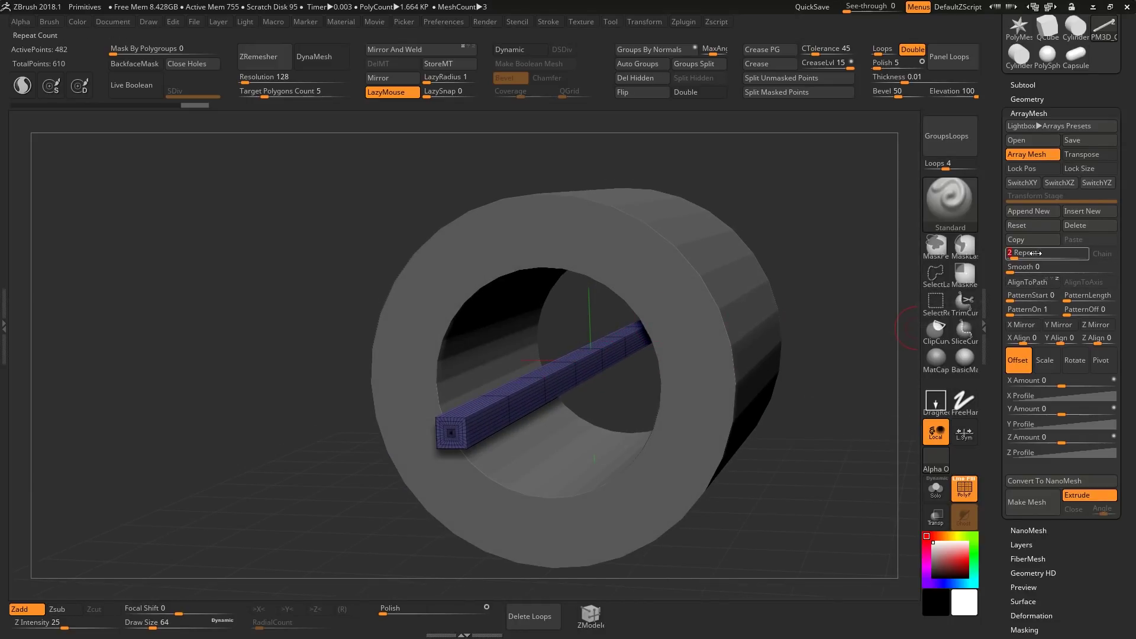
{"action": "left_click_drag", "start_coordinate": [1033, 253], "coordinate": [1030, 236]}
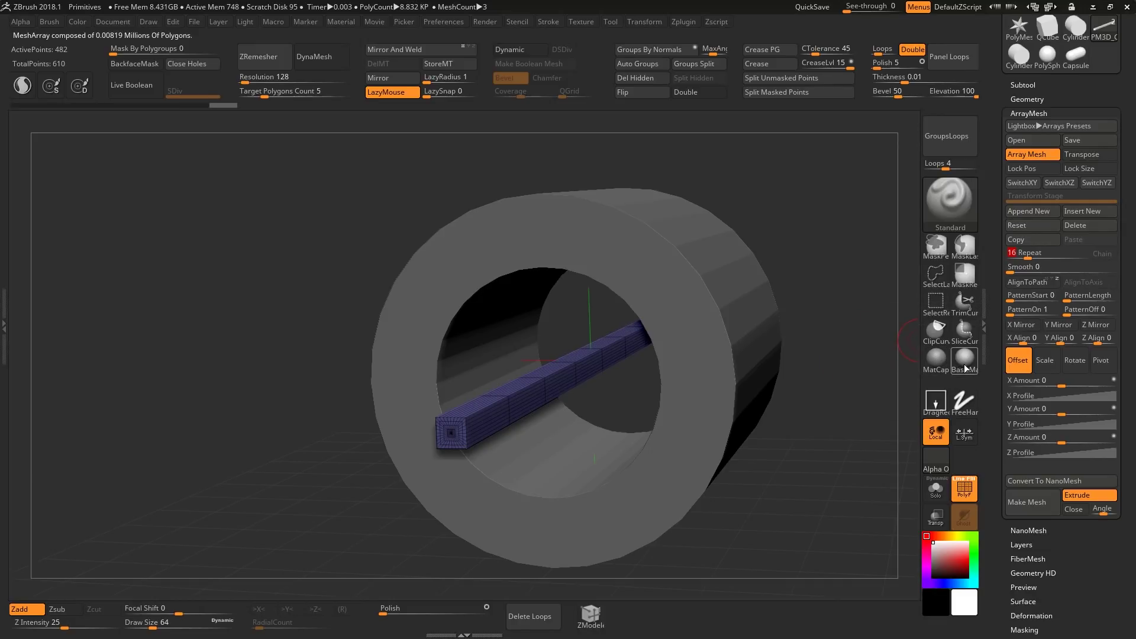
{"action": "left_click_drag", "start_coordinate": [995, 391], "coordinate": [995, 374]}
{"action": "key", "text": "shift+f"}
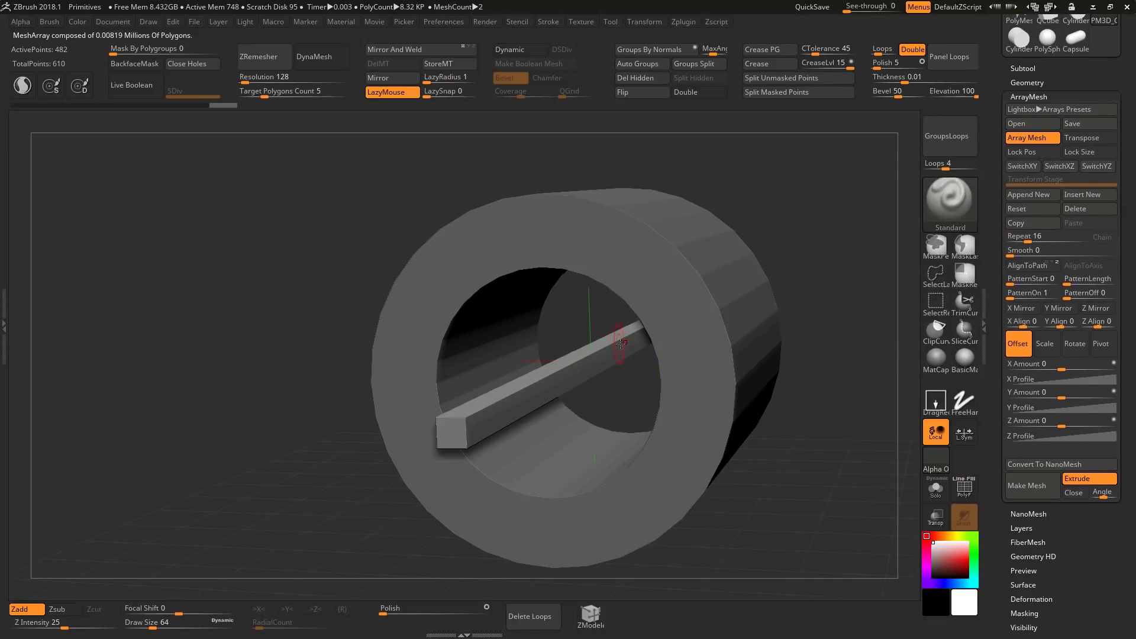
Show the transform gizmo on the bar and switch the ArrayMesh amounts to Rotate.
{"action": "key", "text": "w"}
{"action": "right_click_drag", "start_coordinate": [657, 310], "coordinate": [711, 324]}
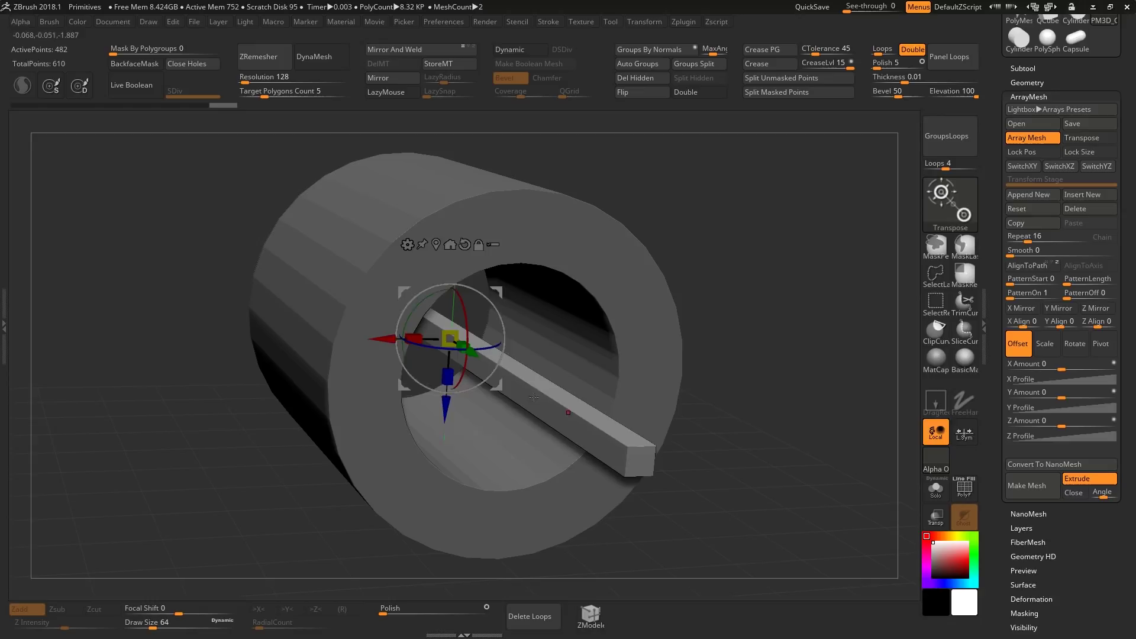
{"action": "right_click_drag", "start_coordinate": [543, 327], "coordinate": [628, 422]}
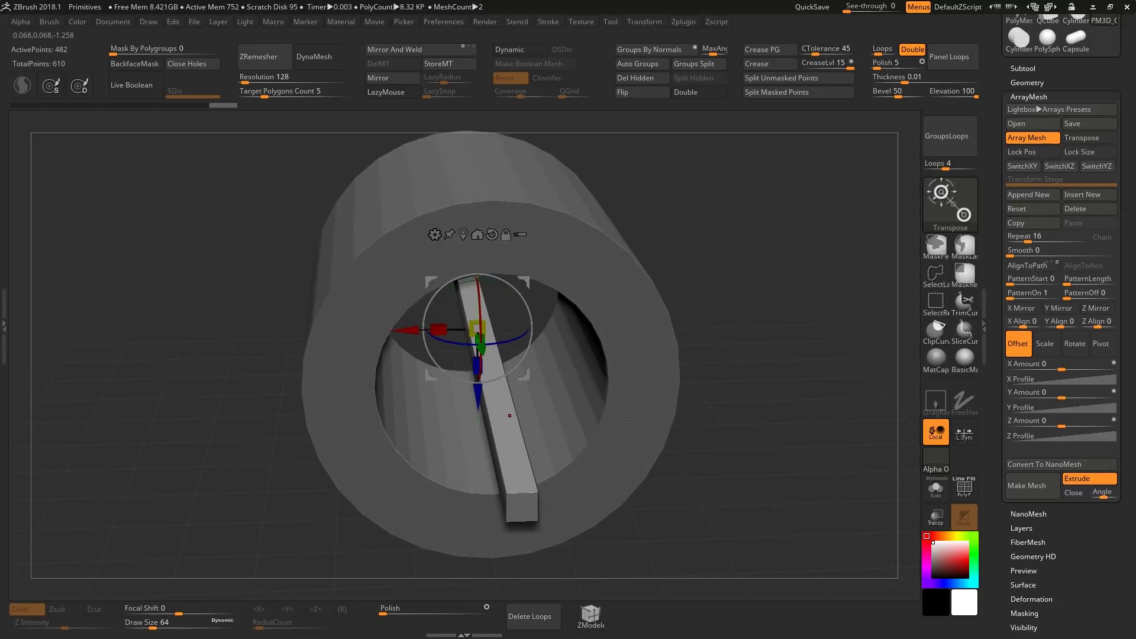
{"action": "left_click", "coordinate": [1075, 344]}
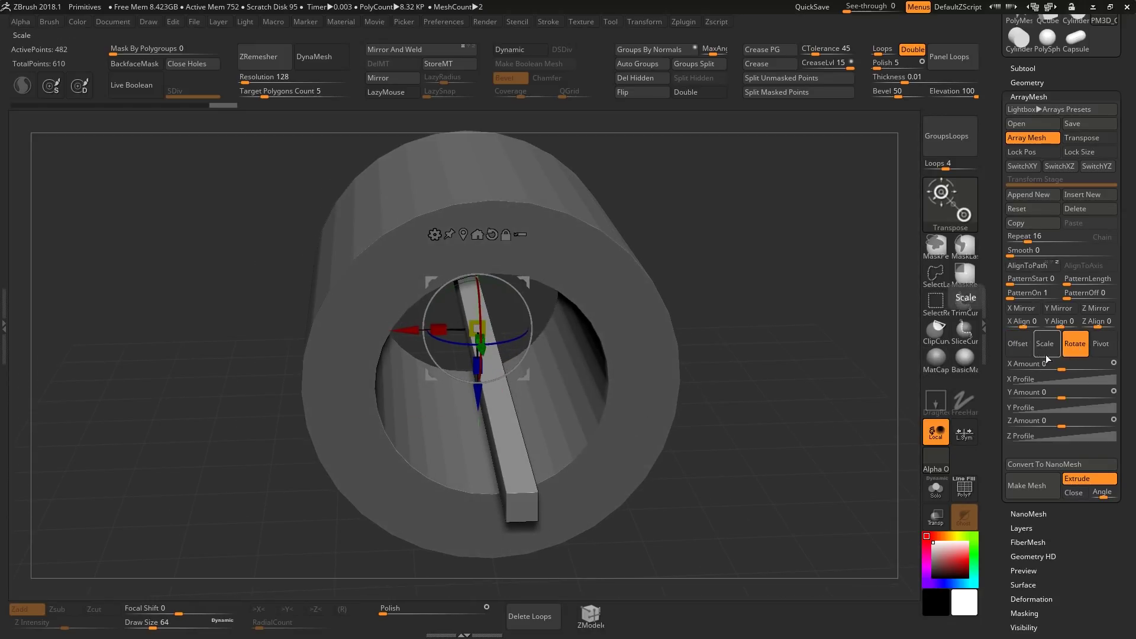
{"action": "left_click_drag", "start_coordinate": [1061, 393], "coordinate": [1086, 423]}
{"action": "key", "text": "ctrl+z"}
{"action": "key", "text": "ctrl+z"}
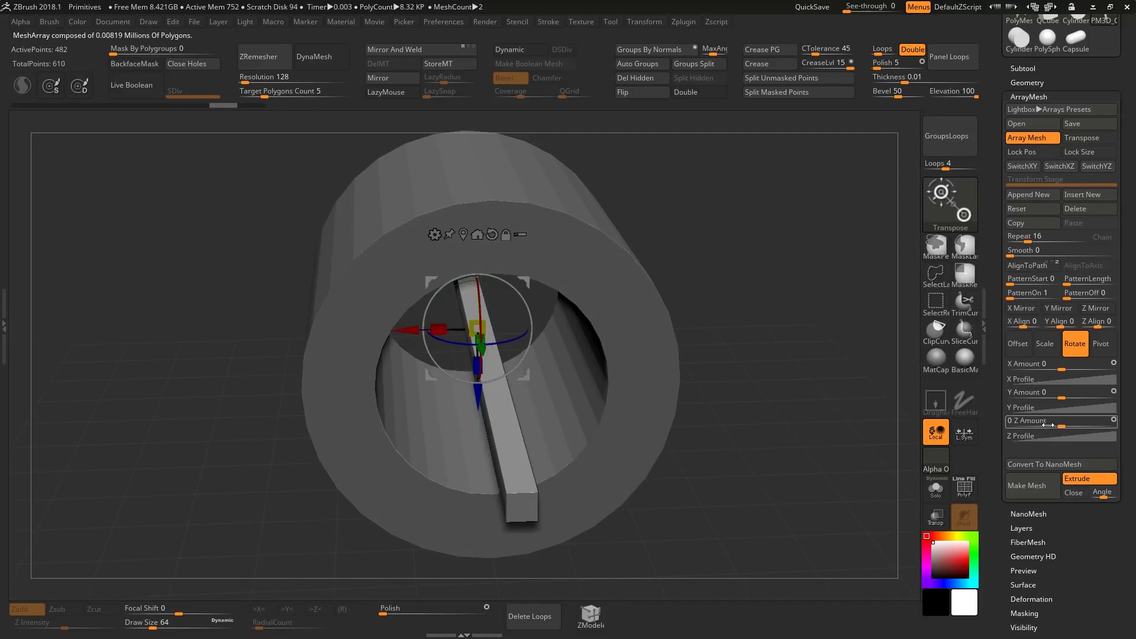
Reset the bar's mesh orientation so its Z axis runs along the pipe.
{"action": "left_click", "coordinate": [492, 235]}
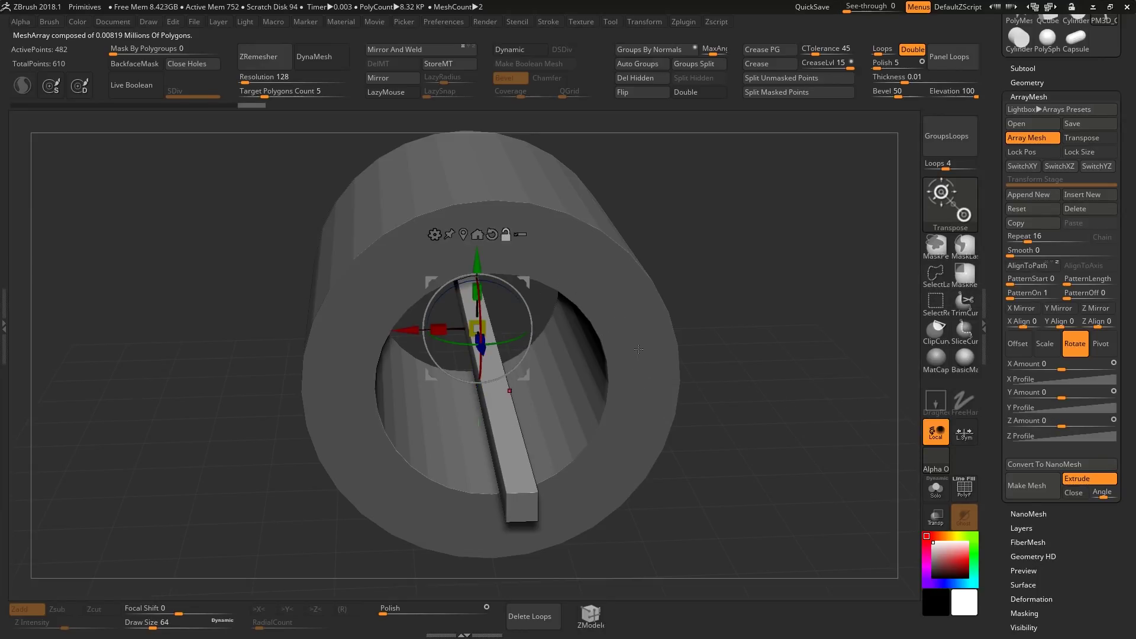
{"action": "right_click_drag", "start_coordinate": [655, 375], "coordinate": [656, 371]}
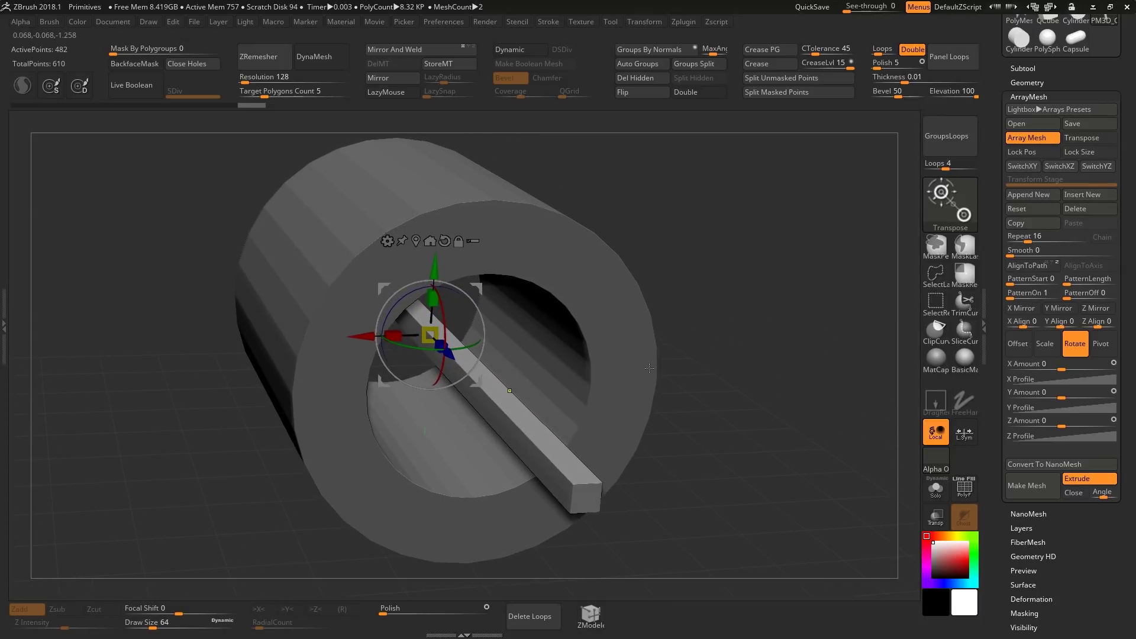
{"action": "key", "text": "ctrl+z"}
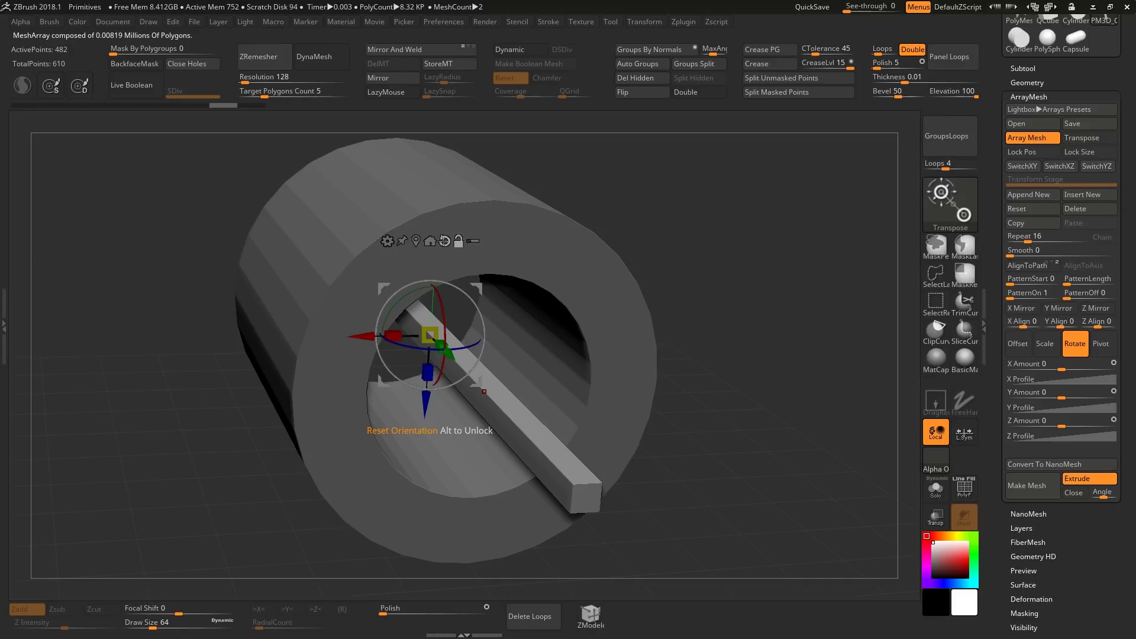
{"action": "left_click", "coordinate": [445, 240]}
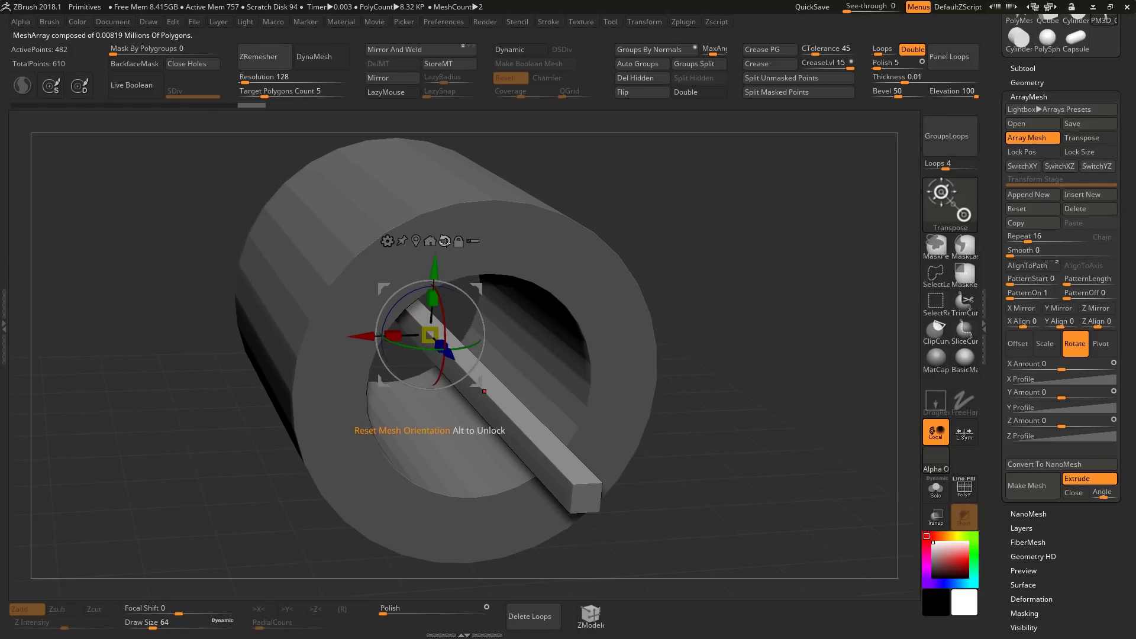
{"action": "left_click", "coordinate": [445, 241]}
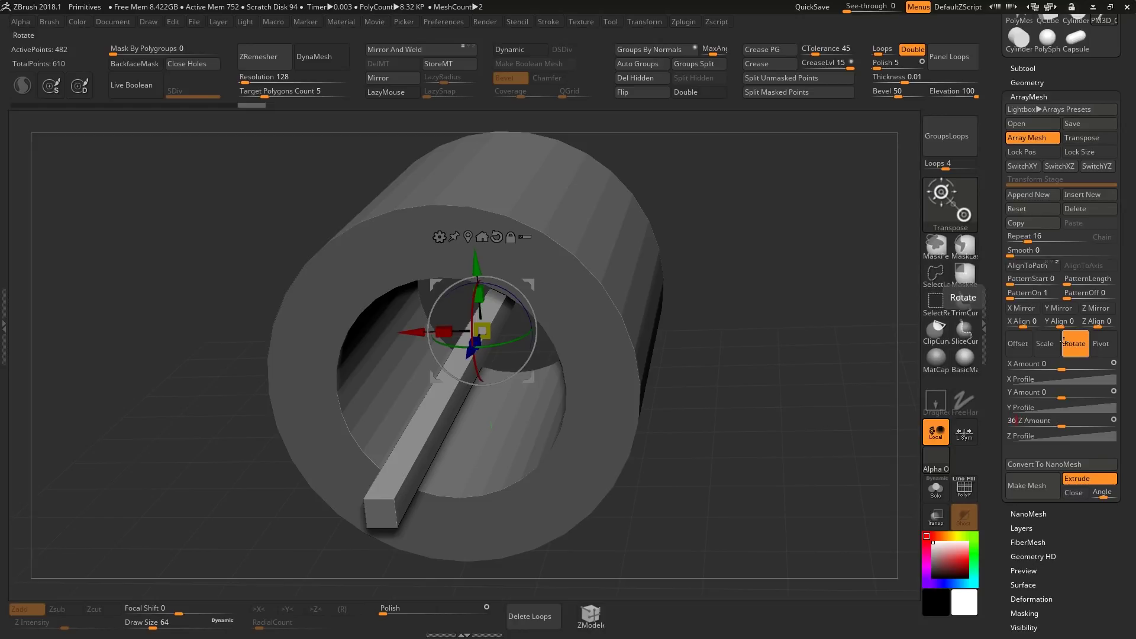
Set the array's Z rotation amount to 360.
{"action": "key", "text": "Return"}
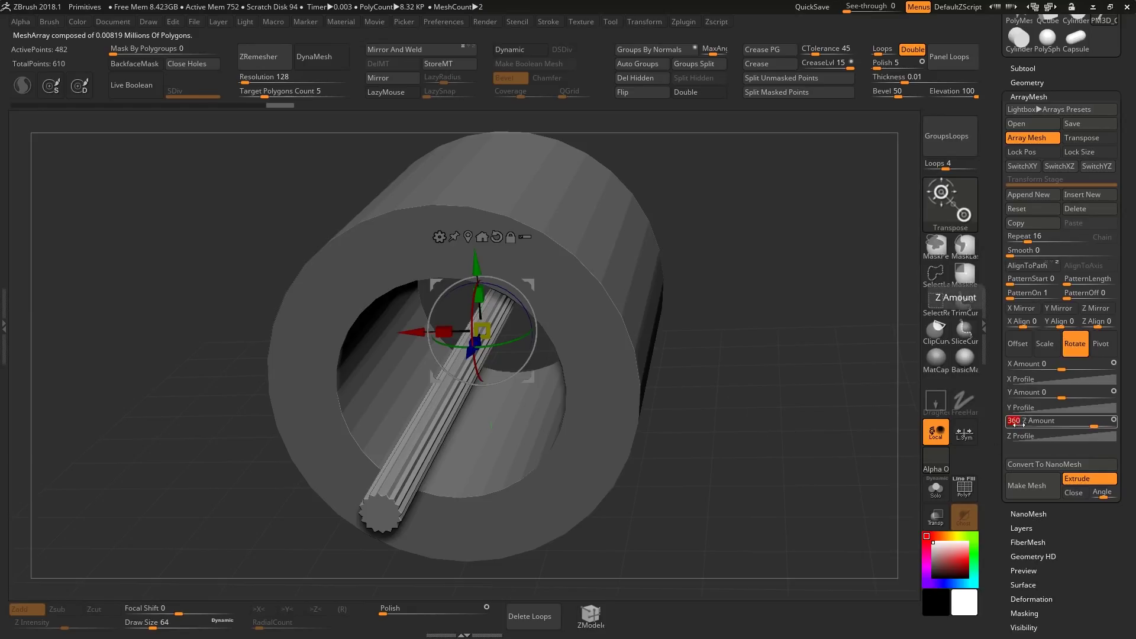
{"action": "mouse_move", "coordinate": [713, 370]}
{"action": "left_mouse_down"}
{"action": "mouse_move", "coordinate": [740, 316]}
{"action": "mouse_move", "coordinate": [674, 370]}
{"action": "mouse_move", "coordinate": [719, 355]}
{"action": "mouse_move", "coordinate": [705, 360]}
{"action": "left_mouse_up"}
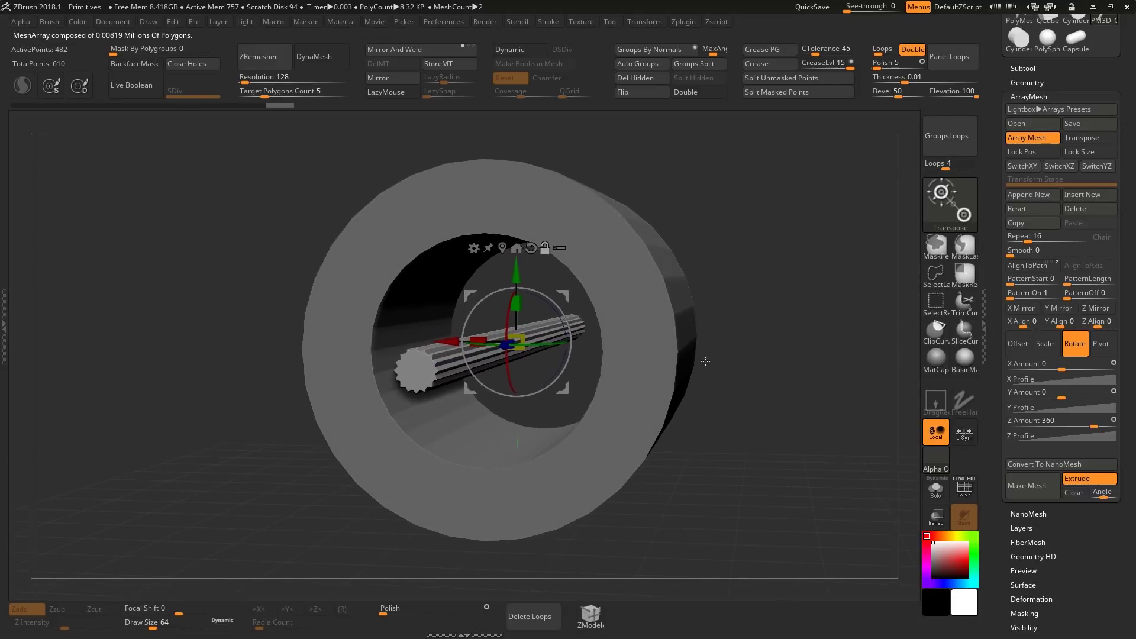
Try shifting the array's pivot with an X amount of about 4.53.
{"action": "mouse_move", "coordinate": [992, 344]}
{"action": "left_mouse_down"}
{"action": "mouse_move", "coordinate": [999, 373]}
{"action": "mouse_move", "coordinate": [999, 363]}
{"action": "left_mouse_up"}
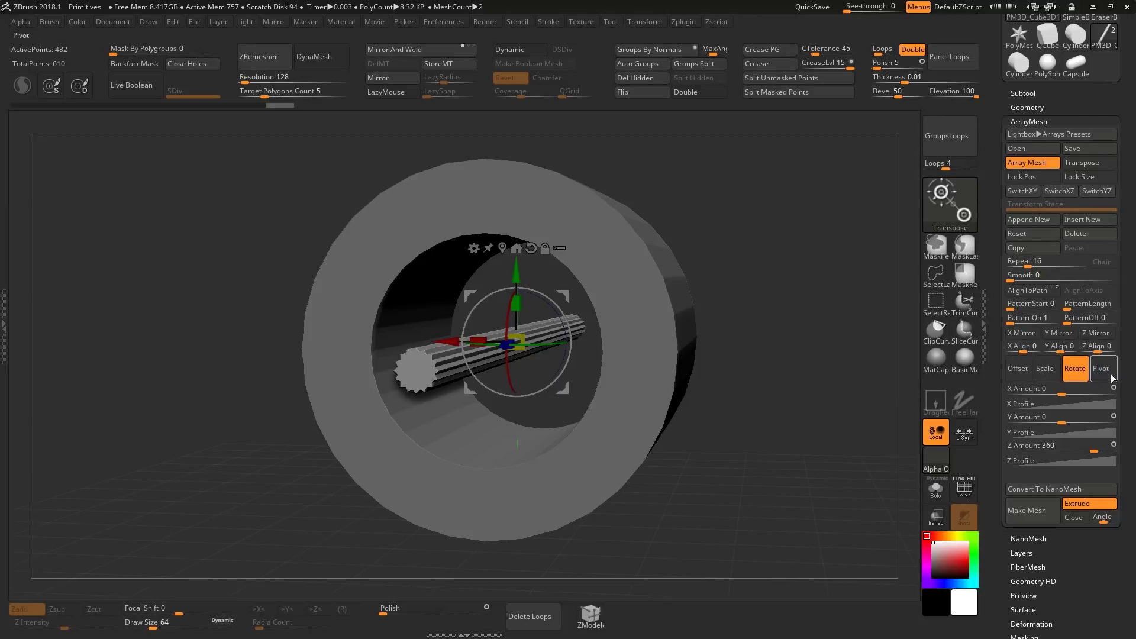
{"action": "left_click", "coordinate": [1103, 371]}
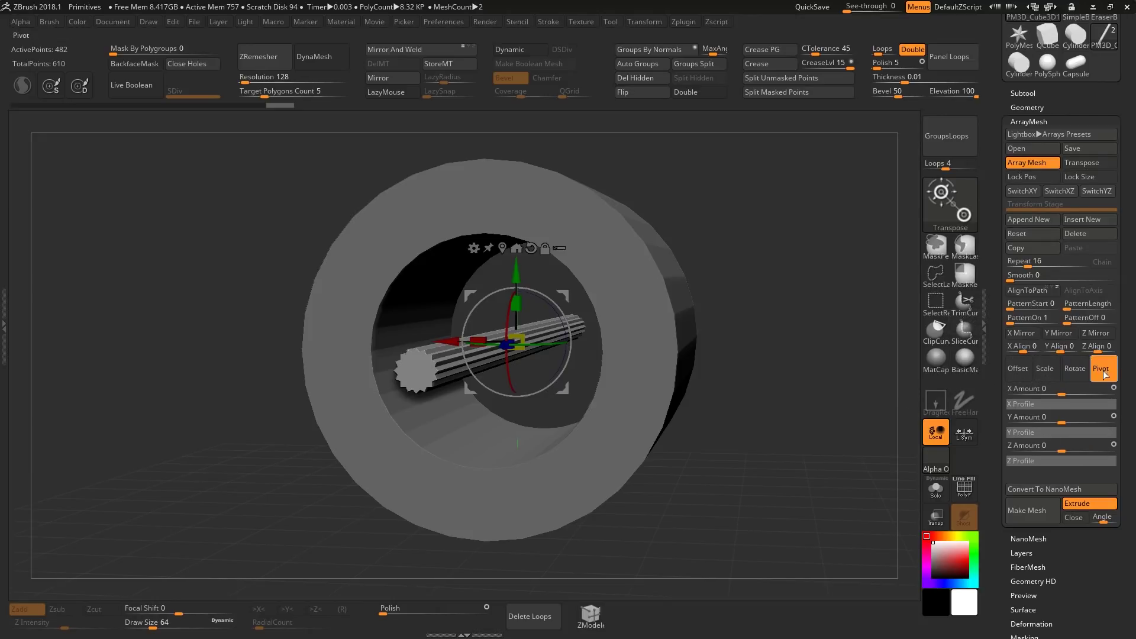
{"action": "left_click_drag", "start_coordinate": [1061, 391], "coordinate": [1090, 392]}
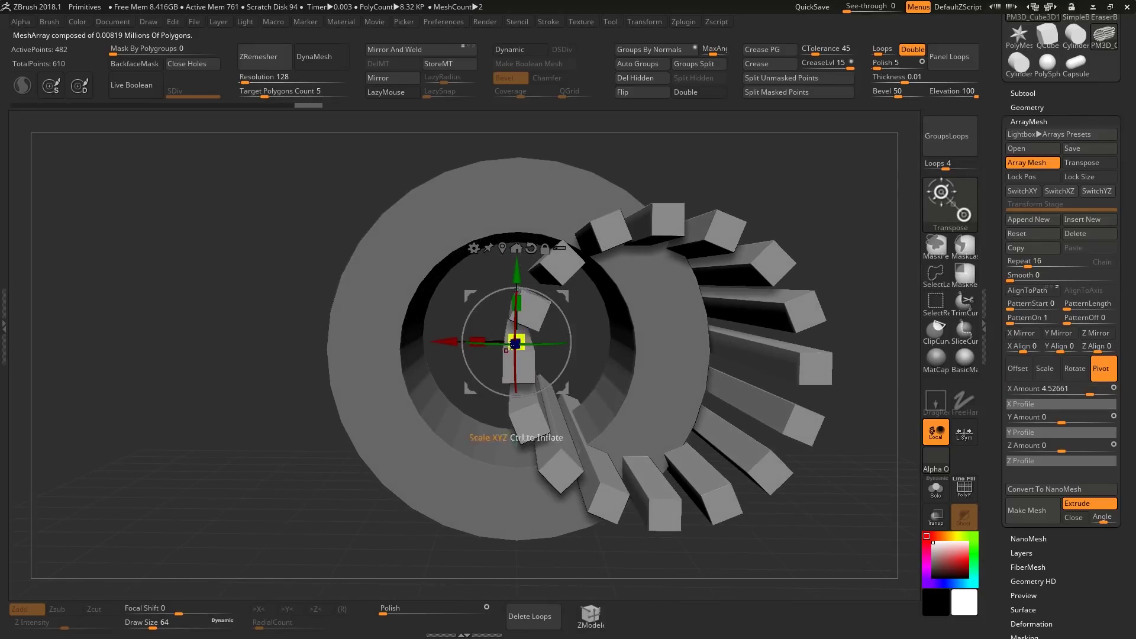
{"action": "key", "text": "ctrl+z"}
Lock the array's position and move the bar down along Y so the copies spread into a ring.
{"action": "left_click_drag", "start_coordinate": [775, 346], "coordinate": [685, 297]}
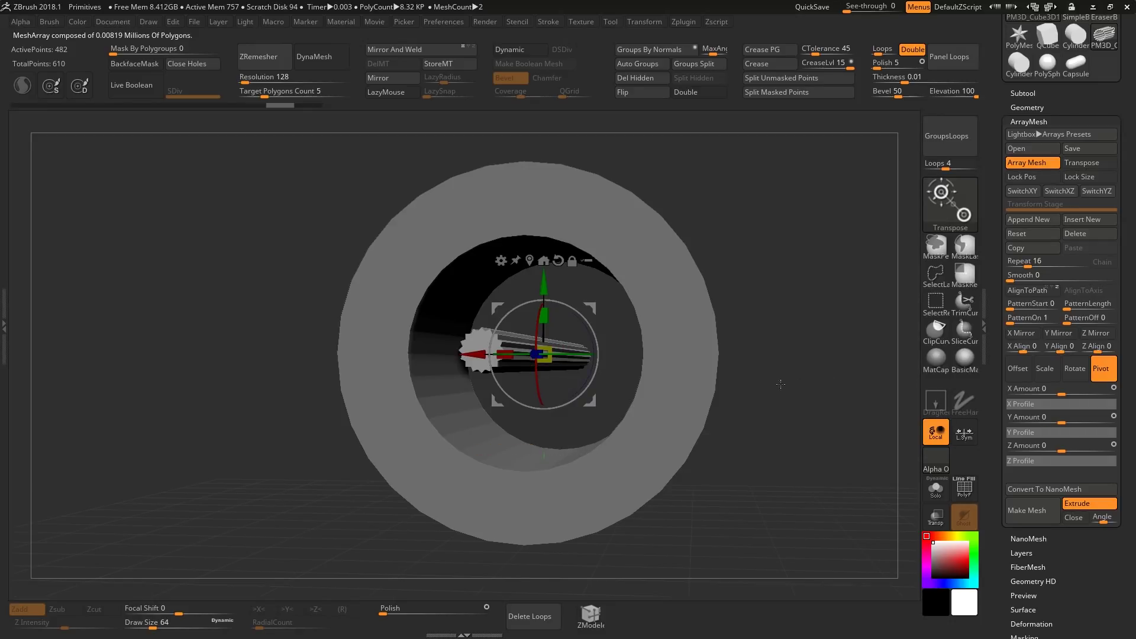
{"action": "scroll", "coordinate": [994, 286], "scroll_direction": "up", "scroll_amount": 2}
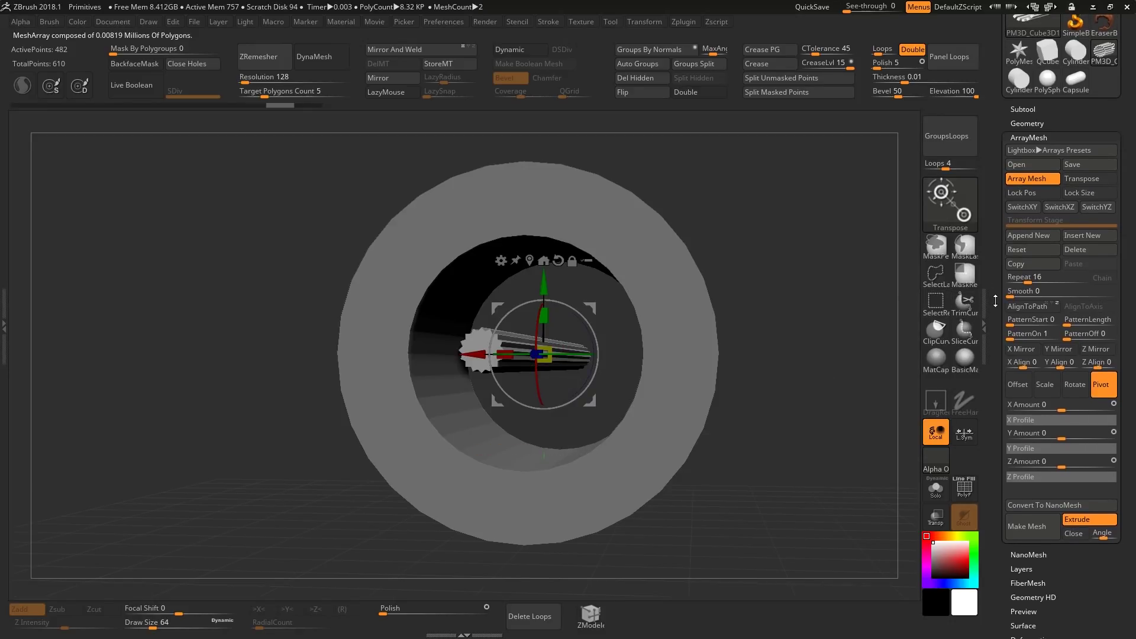
{"action": "left_click", "coordinate": [1028, 197]}
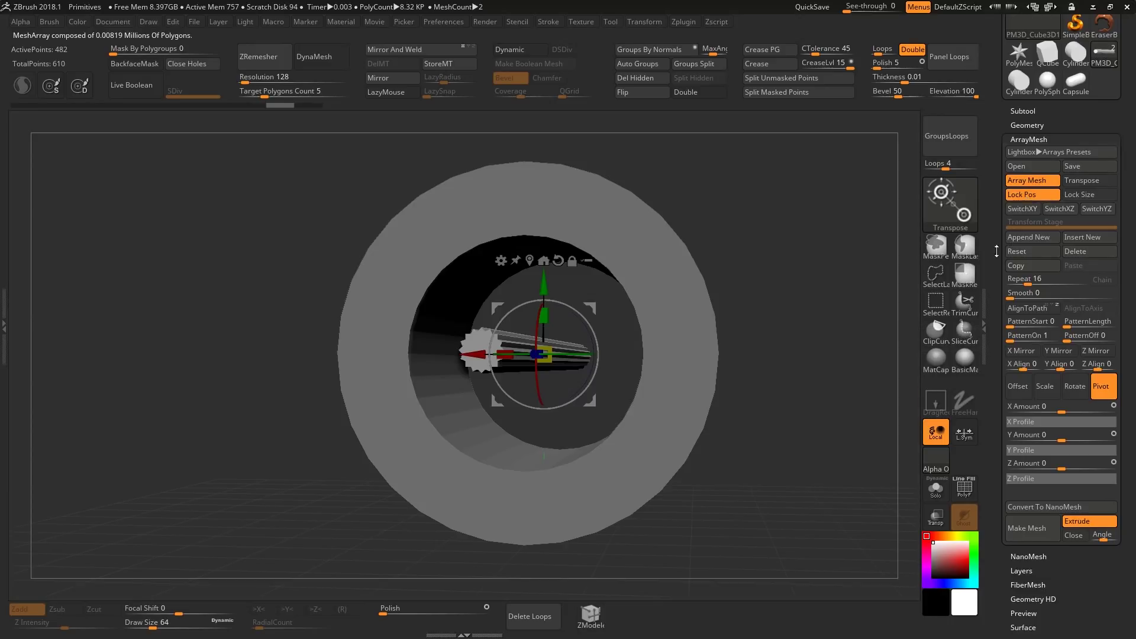
{"action": "left_click_drag", "start_coordinate": [737, 278], "coordinate": [752, 280]}
{"action": "left_click_drag", "start_coordinate": [546, 282], "coordinate": [544, 382]}
{"action": "left_click_drag", "start_coordinate": [820, 350], "coordinate": [853, 306]}
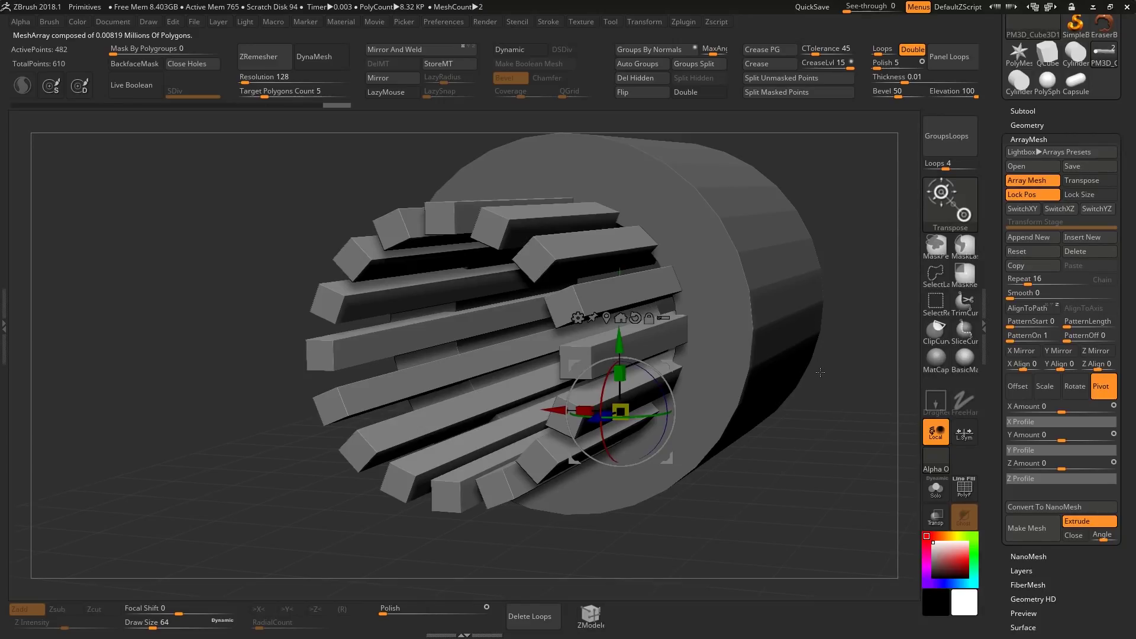
Move the bar up along Y to tighten the ring of copies inside the pipe.
{"action": "left_click_drag", "start_coordinate": [728, 392], "coordinate": [778, 386]}
{"action": "left_click_drag", "start_coordinate": [533, 417], "coordinate": [481, 395]}
{"action": "left_click_drag", "start_coordinate": [771, 388], "coordinate": [709, 417]}
{"action": "left_click_drag", "start_coordinate": [790, 453], "coordinate": [786, 477]}
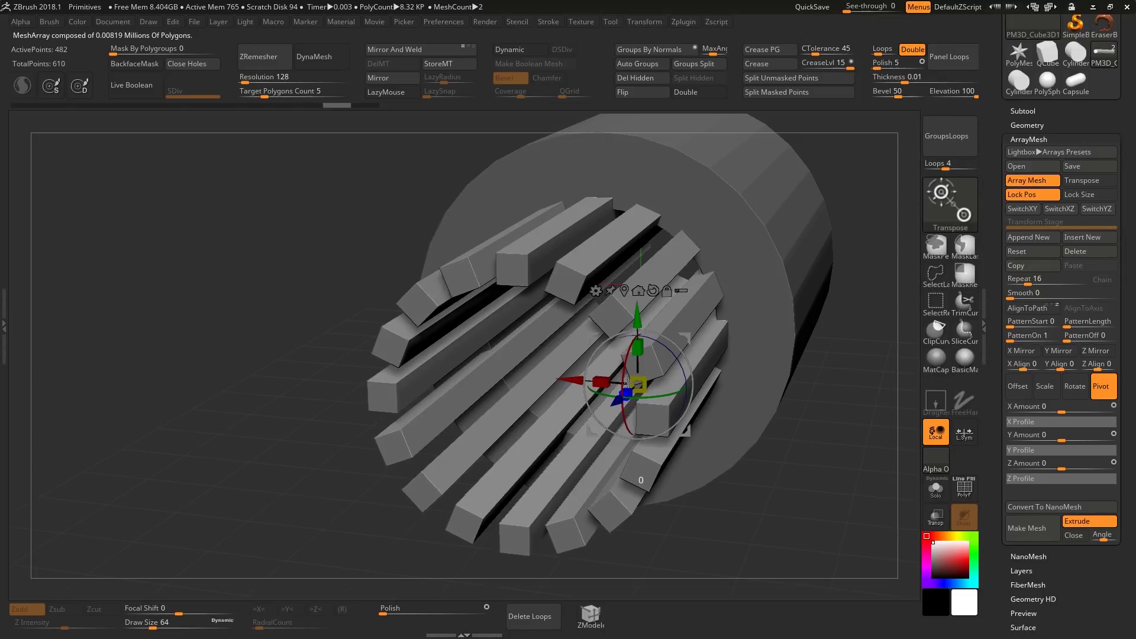
{"action": "left_click_drag", "start_coordinate": [804, 466], "coordinate": [745, 423]}
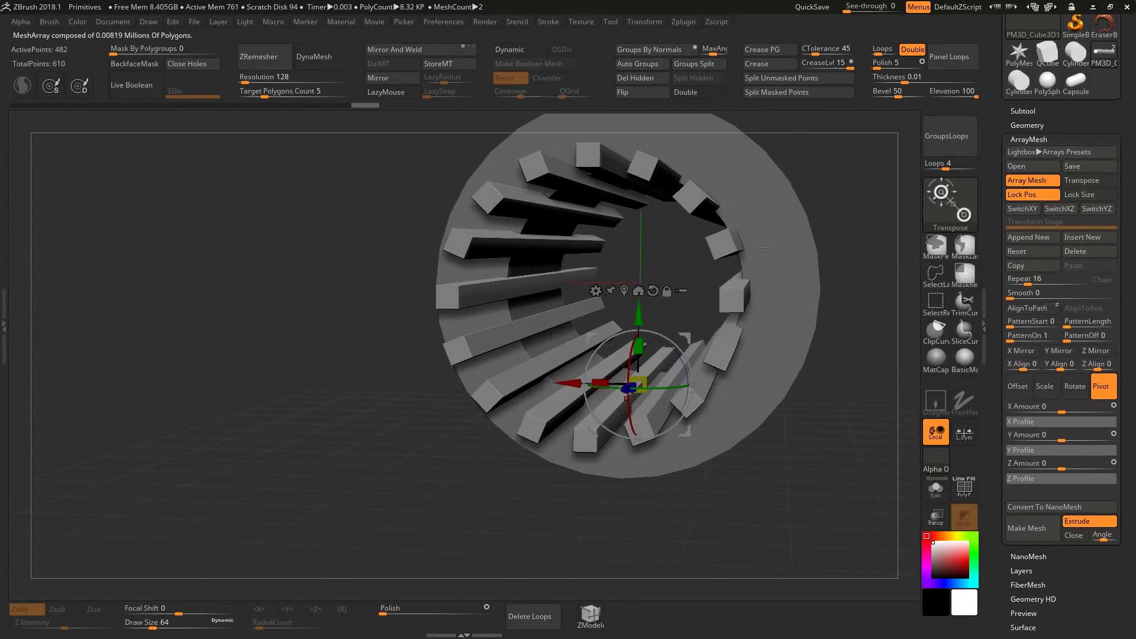
{"action": "left_click_drag", "start_coordinate": [762, 247], "coordinate": [769, 448]}
{"action": "left_click_drag", "start_coordinate": [812, 499], "coordinate": [784, 435]}
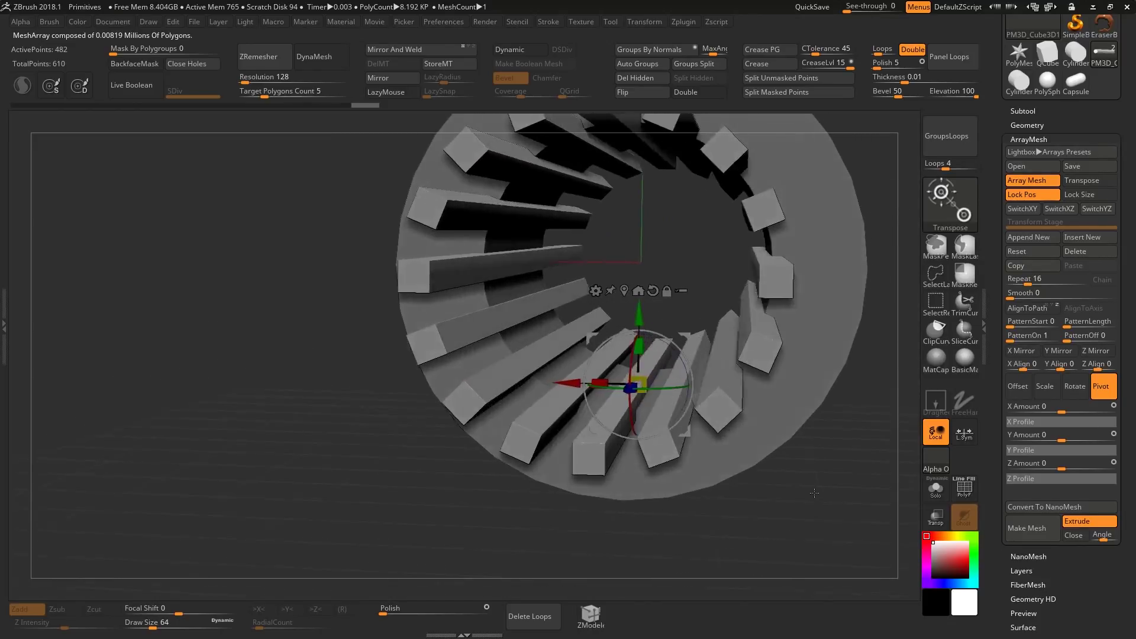
{"action": "left_click_drag", "start_coordinate": [663, 349], "coordinate": [651, 305]}
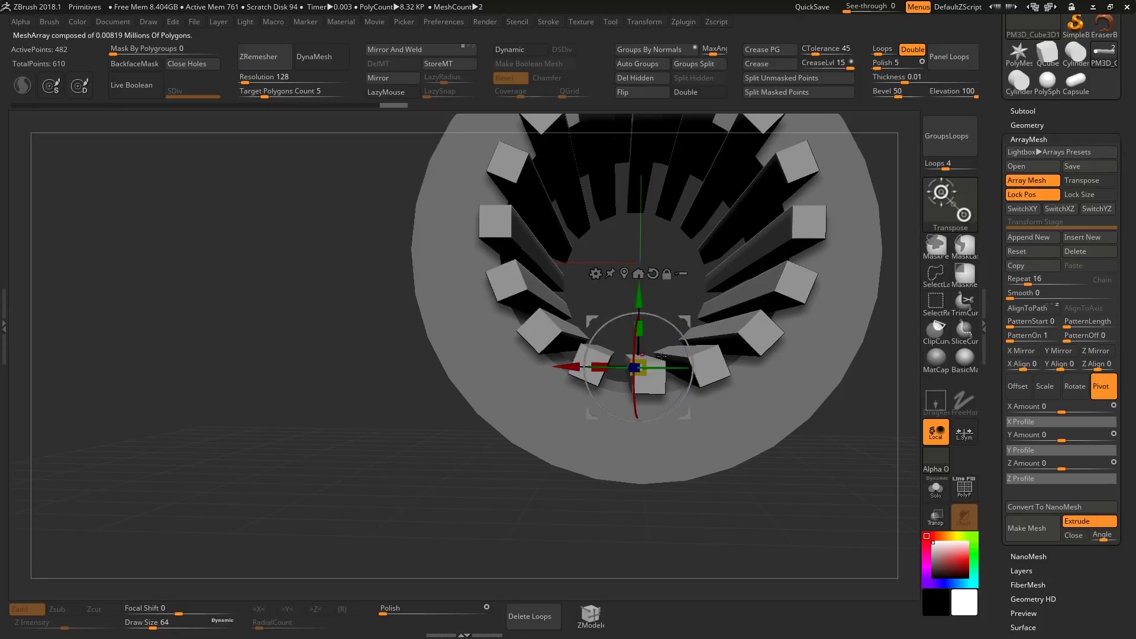
Fine-tune the bar downward along Y, by about 0.11 and then slightly more, so the copies follow the pipe's inner wall.
{"action": "mouse_move", "coordinate": [661, 356]}
{"action": "right_mouse_down"}
{"action": "mouse_move", "coordinate": [642, 378]}
{"action": "mouse_move", "coordinate": [616, 355]}
{"action": "mouse_move", "coordinate": [648, 346]}
{"action": "right_mouse_up"}
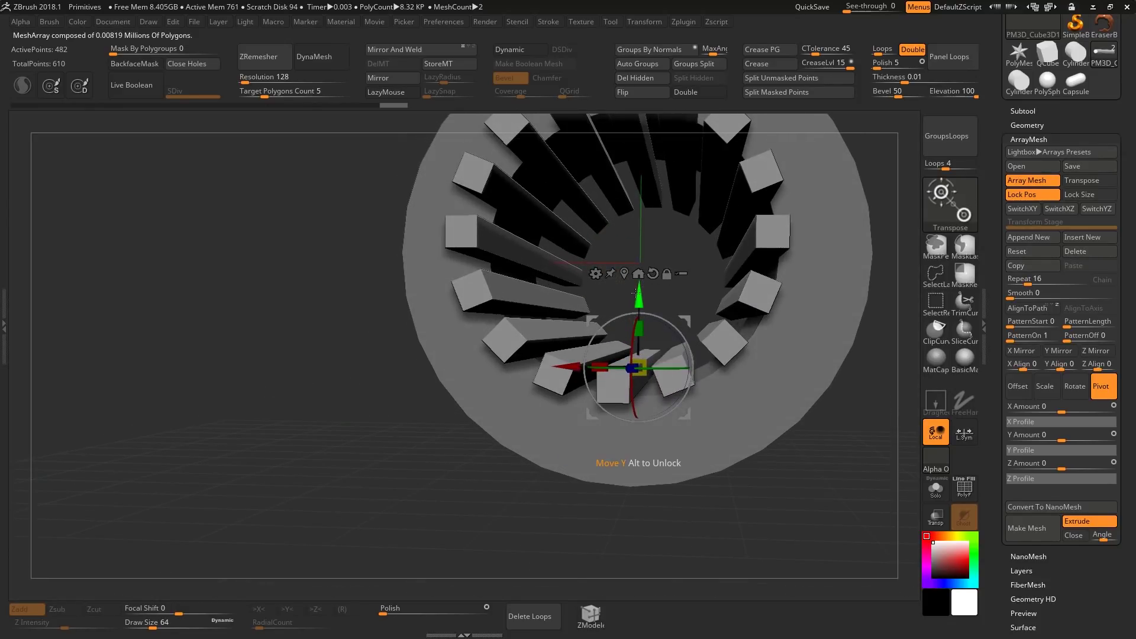
{"action": "left_click_drag", "start_coordinate": [636, 292], "coordinate": [646, 314]}
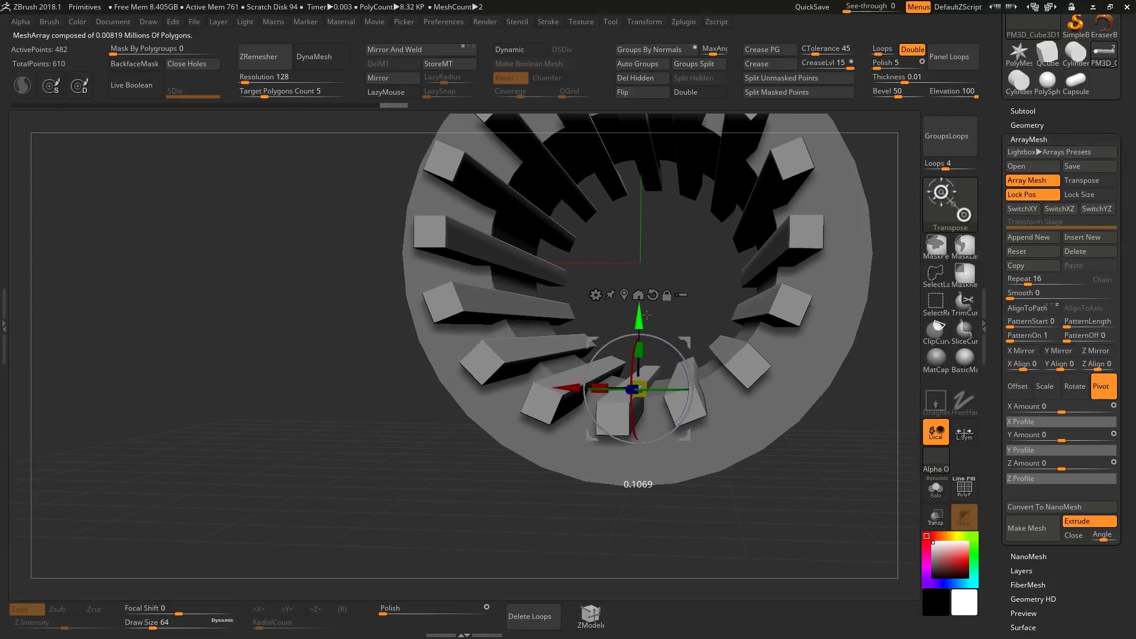
{"action": "right_click_drag", "start_coordinate": [704, 313], "coordinate": [674, 290]}
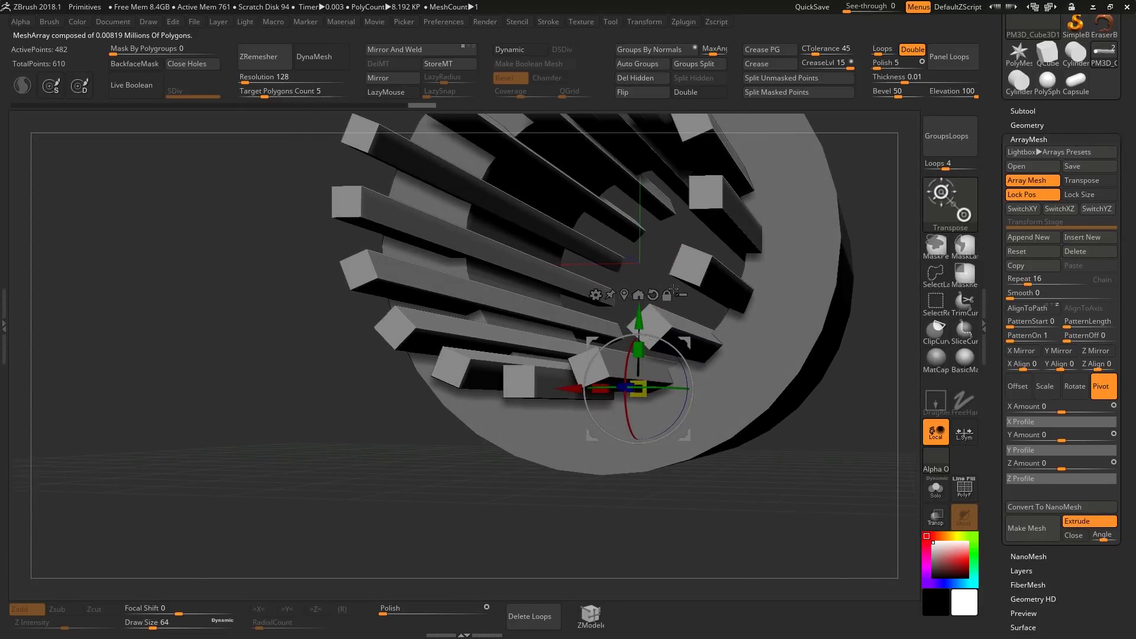
{"action": "left_click_drag", "start_coordinate": [638, 321], "coordinate": [638, 323]}
{"action": "right_click_drag", "start_coordinate": [829, 385], "coordinate": [771, 425]}
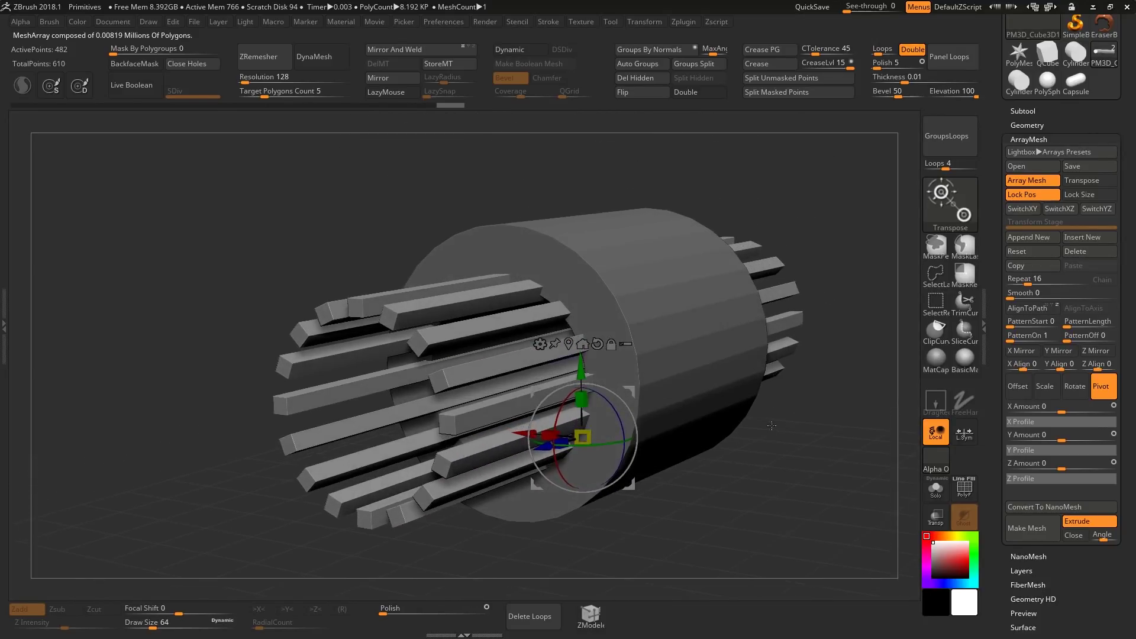
Hide the transform gizmo and open the Deformation settings for the bar array.
{"action": "key", "text": "q"}
{"action": "left_click_drag", "start_coordinate": [771, 426], "coordinate": [758, 426]}
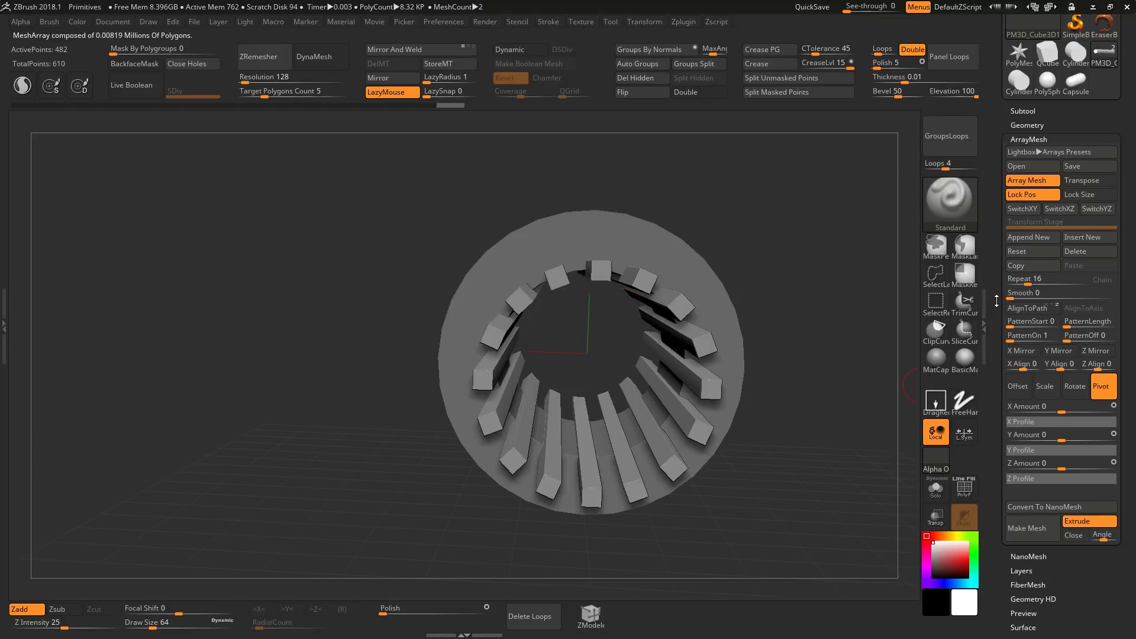
{"action": "left_click_drag", "start_coordinate": [997, 301], "coordinate": [1001, 132]}
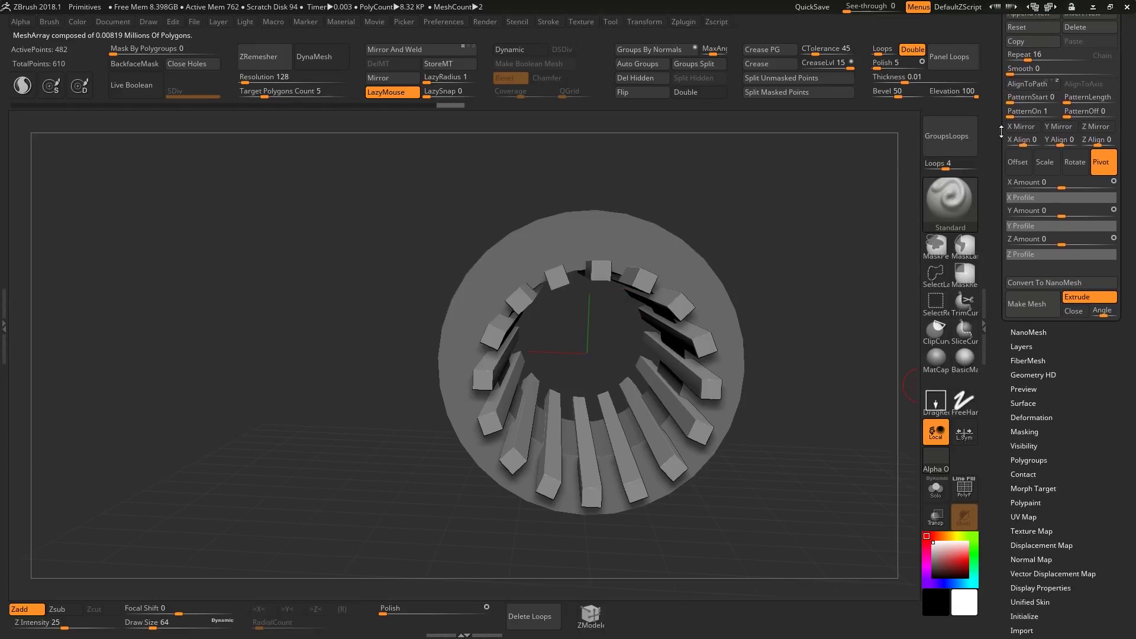
{"action": "left_click", "coordinate": [1032, 417]}
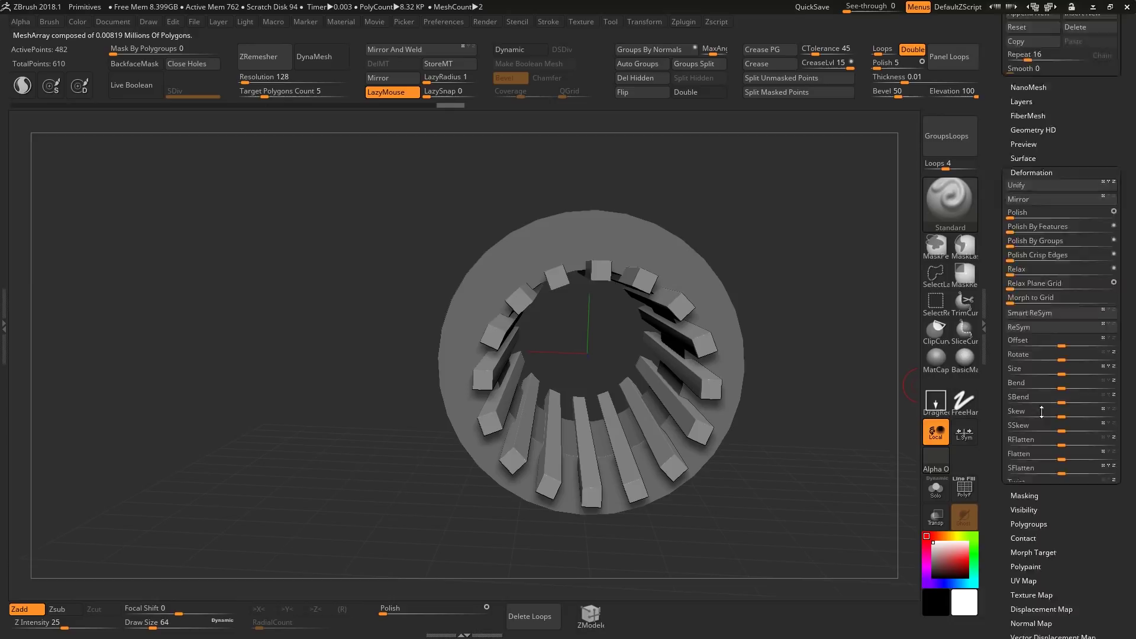
{"action": "left_click_drag", "start_coordinate": [865, 269], "coordinate": [857, 312]}
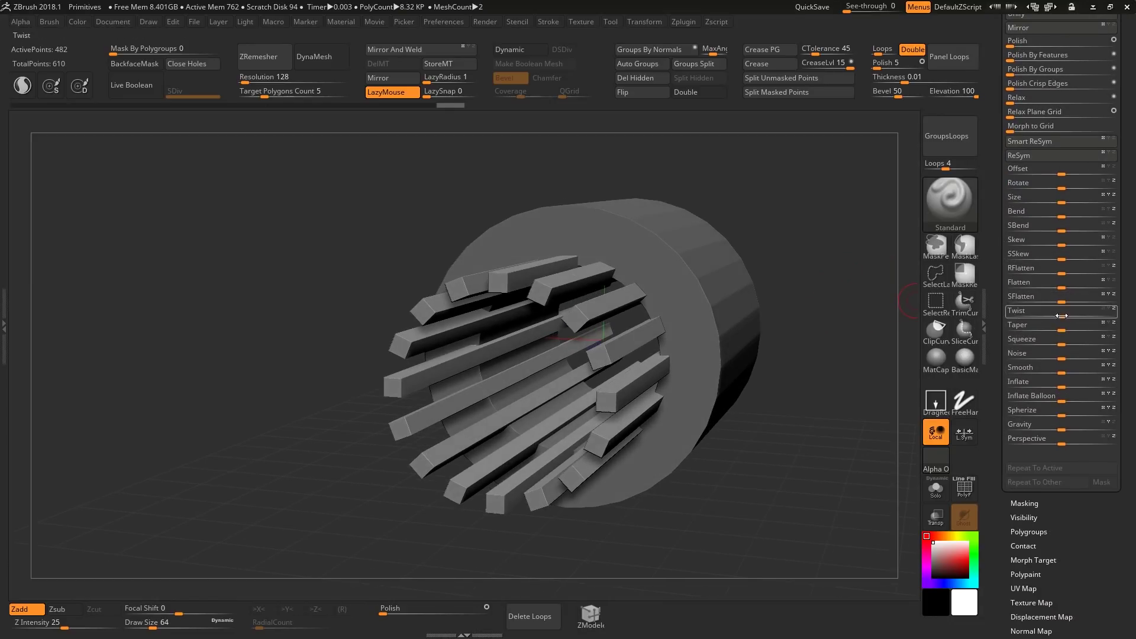
Try the Twist deformation on the arrayed bars around the pipe's axis, undoing each attempt.
{"action": "left_click_drag", "start_coordinate": [1062, 315], "coordinate": [1071, 314]}
{"action": "left_click_drag", "start_coordinate": [836, 331], "coordinate": [644, 435]}
{"action": "key", "text": "ctrl+z"}
{"action": "key", "text": "w"}
{"action": "key", "text": "q"}
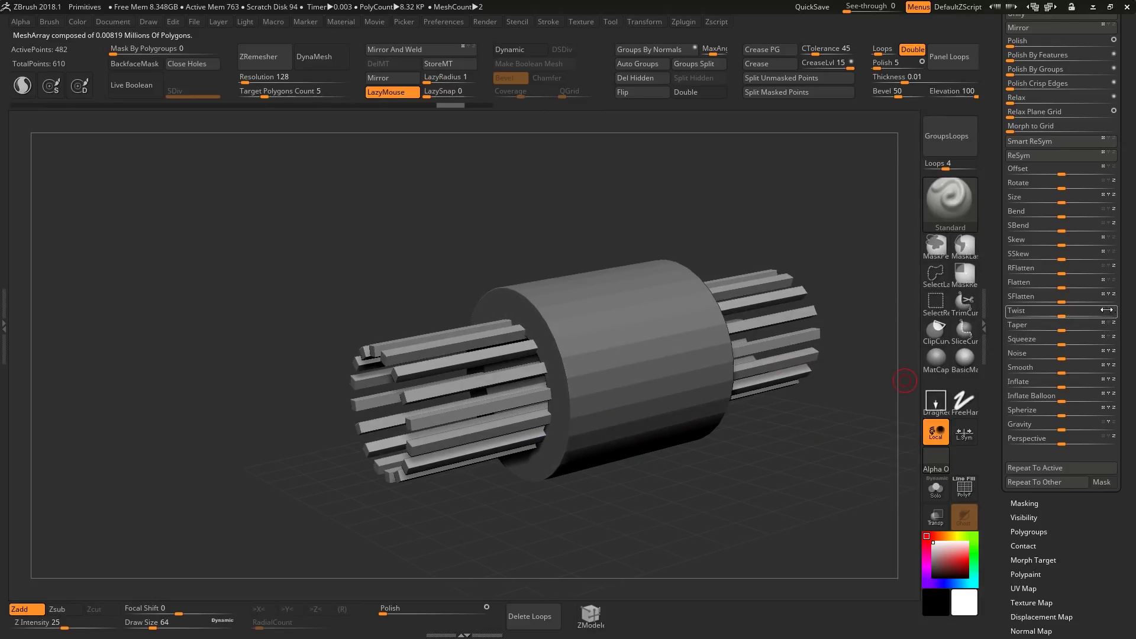
{"action": "left_click_drag", "start_coordinate": [1058, 317], "coordinate": [900, 315]}
{"action": "mouse_move", "coordinate": [626, 208]}
{"action": "left_mouse_down"}
{"action": "mouse_move", "coordinate": [704, 210]}
{"action": "mouse_move", "coordinate": [621, 204]}
{"action": "left_mouse_up"}
{"action": "key", "text": "ctrl+z"}
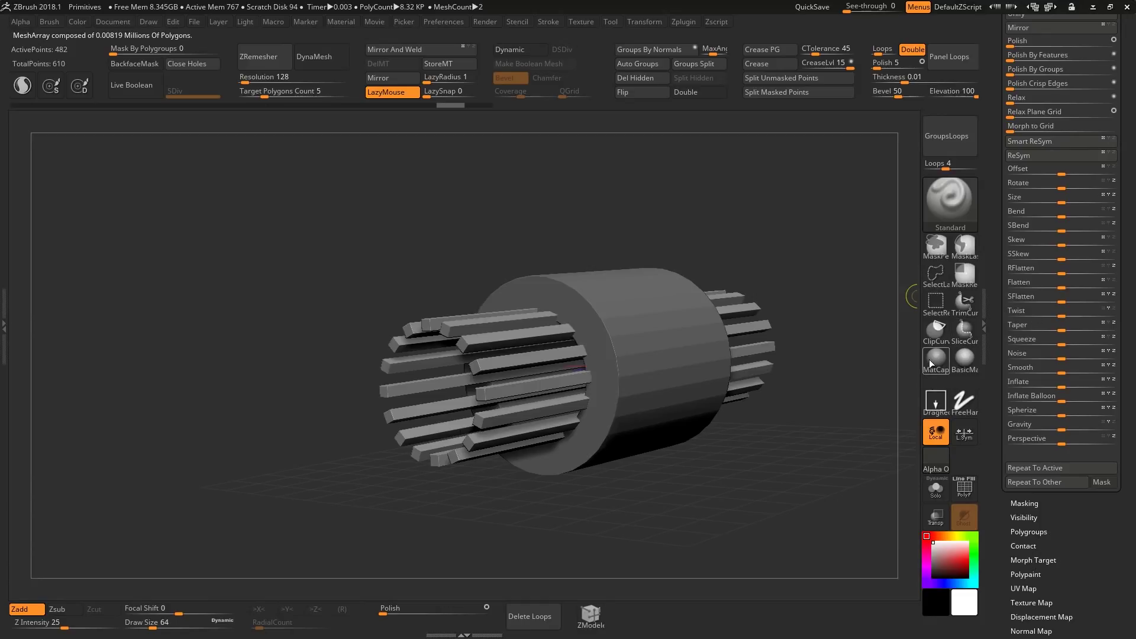
Twist the arrayed bars around the pipe's axis with the Twist deformation so they spiral along the bore.
{"action": "key", "text": "w"}
{"action": "left_click_drag", "start_coordinate": [811, 413], "coordinate": [878, 419]}
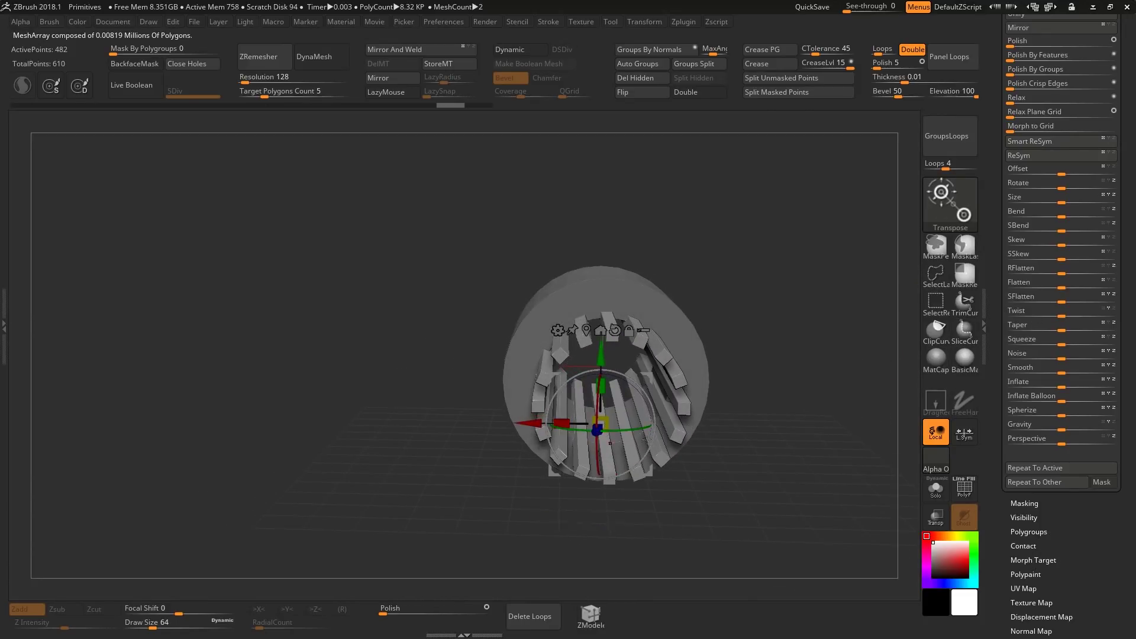
{"action": "right_click_drag", "start_coordinate": [647, 439], "coordinate": [584, 410]}
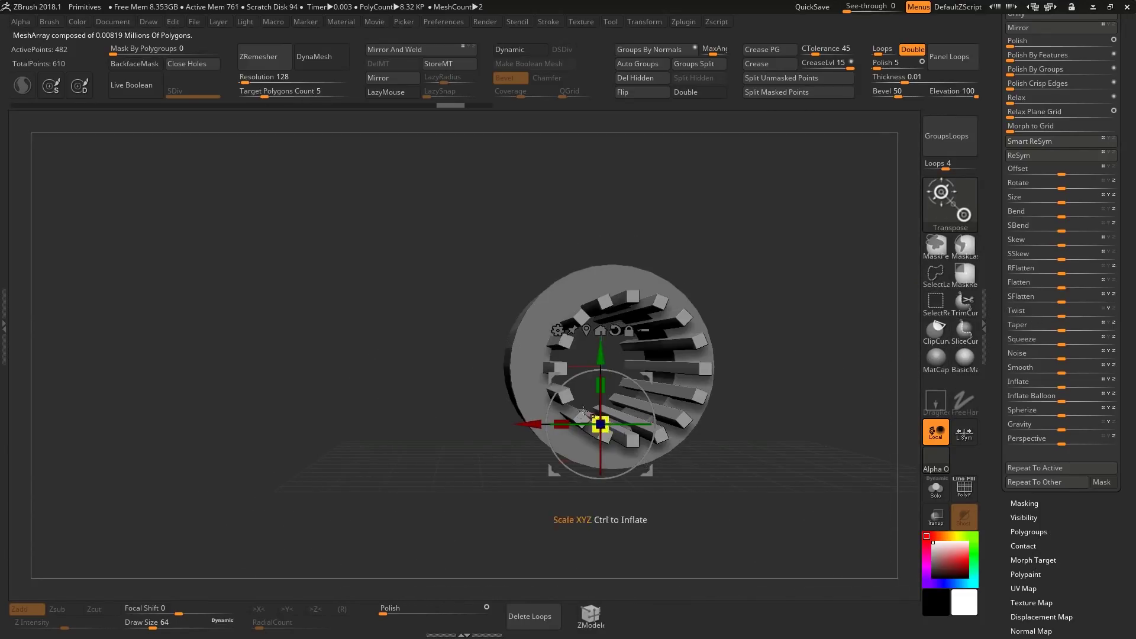
{"action": "left_click_drag", "start_coordinate": [584, 413], "coordinate": [699, 415]}
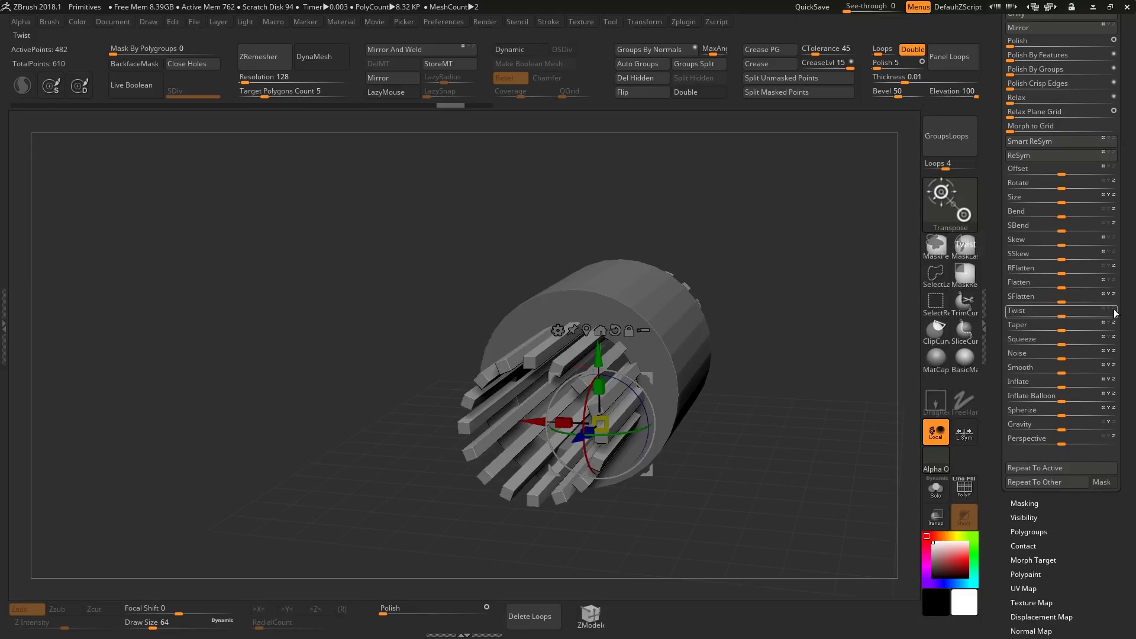
{"action": "left_click_drag", "start_coordinate": [1062, 313], "coordinate": [1070, 318]}
{"action": "left_click_drag", "start_coordinate": [804, 413], "coordinate": [849, 416]}
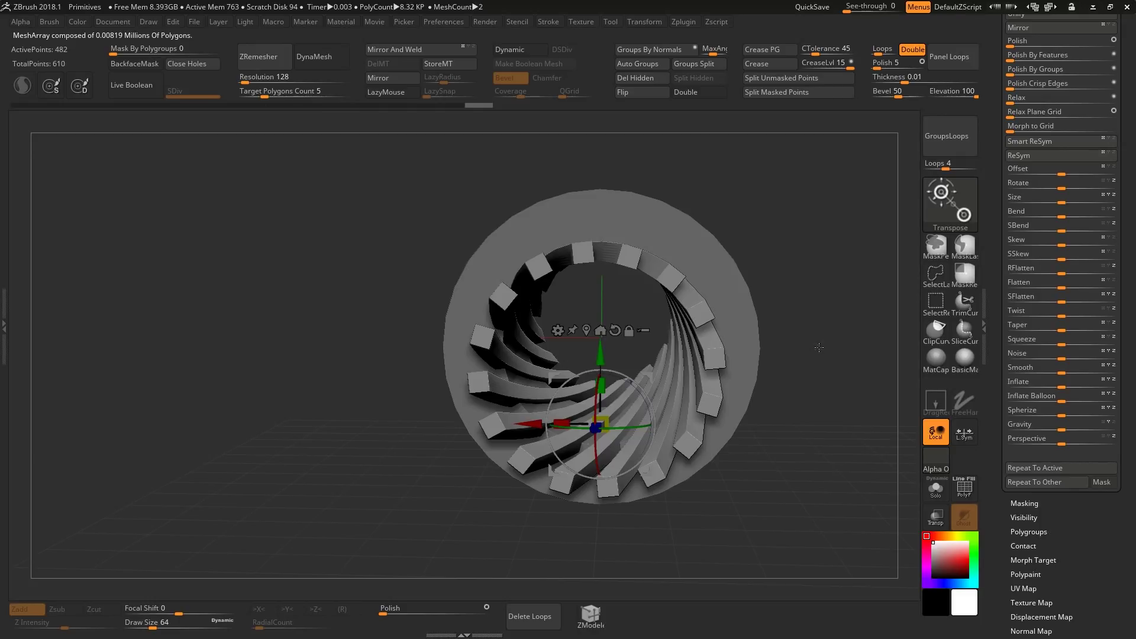
{"action": "left_click_drag", "start_coordinate": [819, 347], "coordinate": [811, 386]}
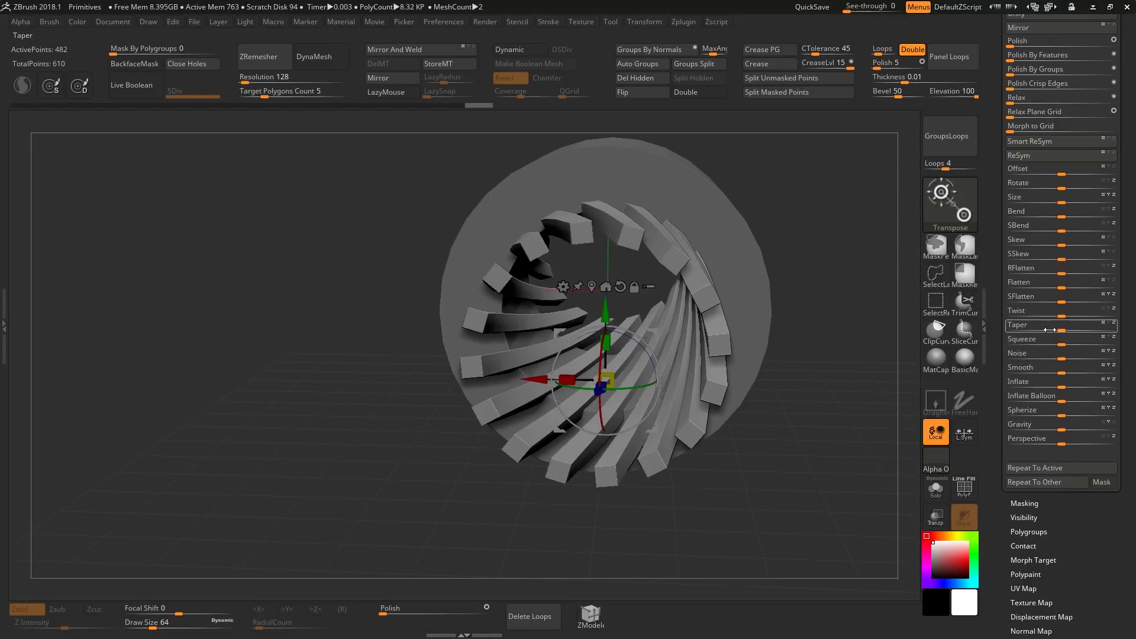
{"action": "left_click_drag", "start_coordinate": [1059, 314], "coordinate": [1072, 314]}
{"action": "left_click_drag", "start_coordinate": [862, 397], "coordinate": [817, 451]}
Enable Live Boolean and set the PM3D_Cube3D1 bar subtool to subtraction so the bars carve grooves into the pipe's inner wall.
{"action": "scroll", "coordinate": [1024, 169], "scroll_direction": "up", "scroll_amount": 10}
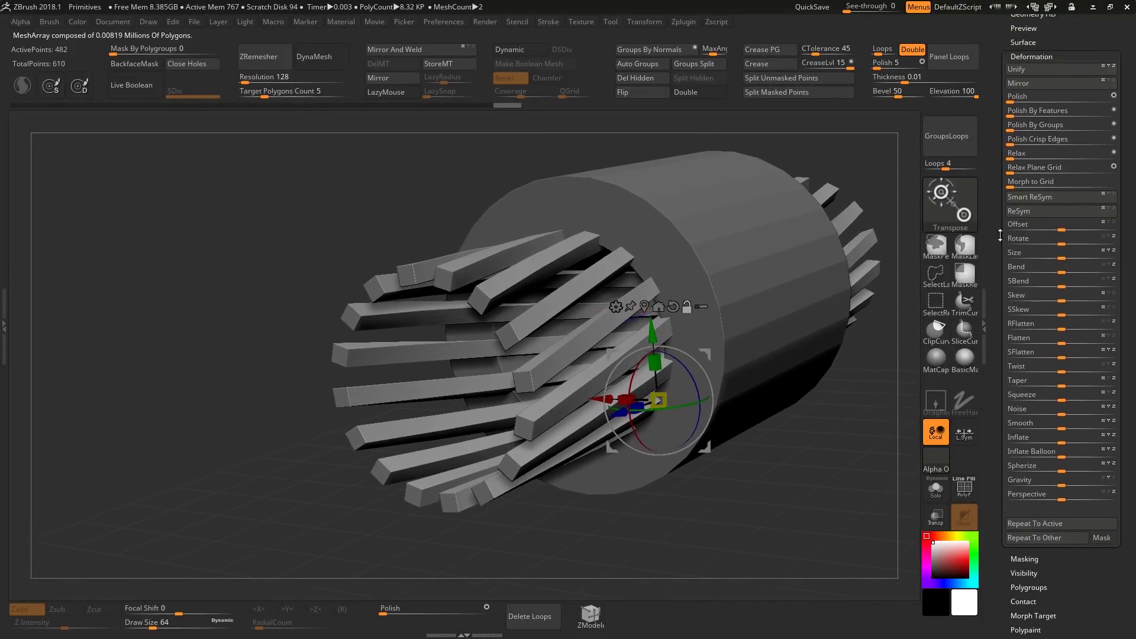
{"action": "left_click", "coordinate": [1024, 161]}
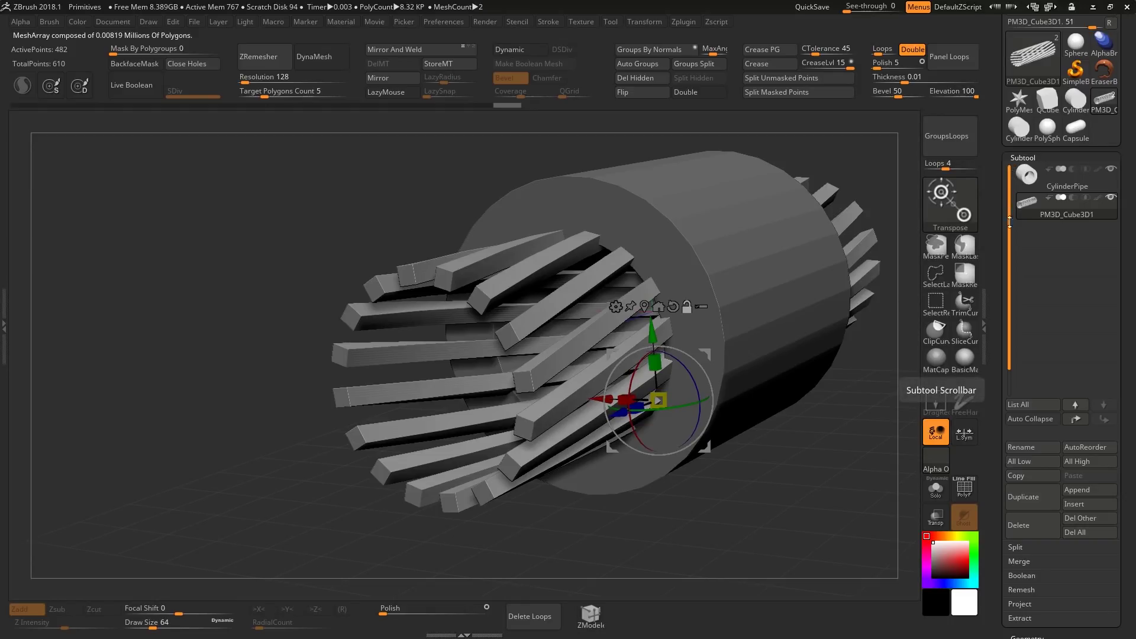
{"action": "left_click_drag", "start_coordinate": [997, 198], "coordinate": [992, 253]}
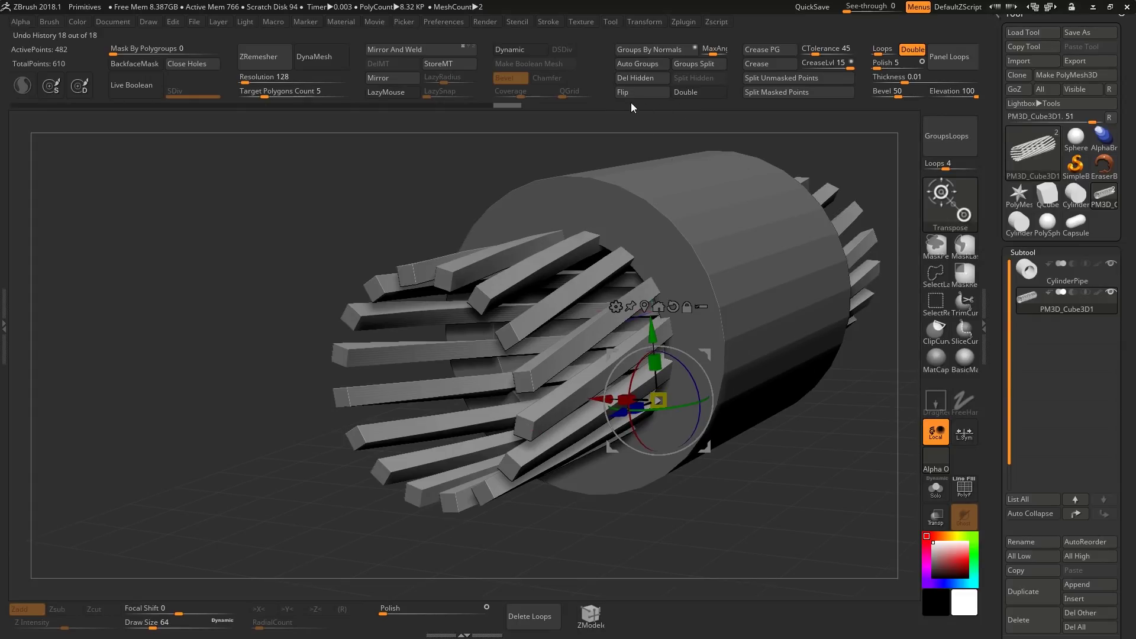
{"action": "left_click", "coordinate": [485, 21]}
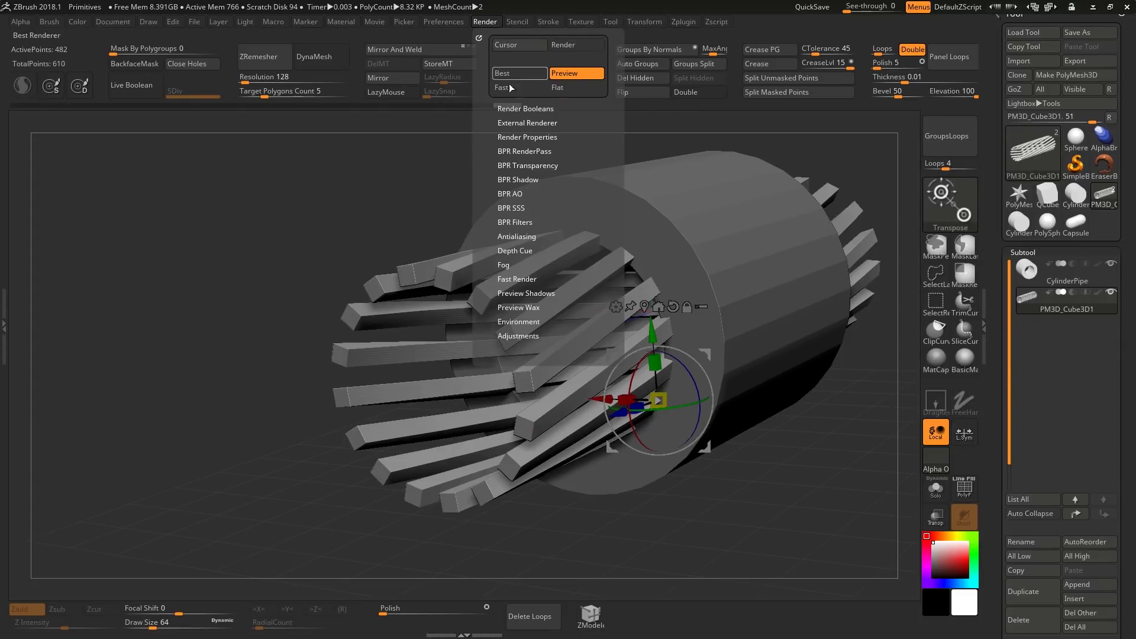
{"action": "left_click", "coordinate": [522, 108]}
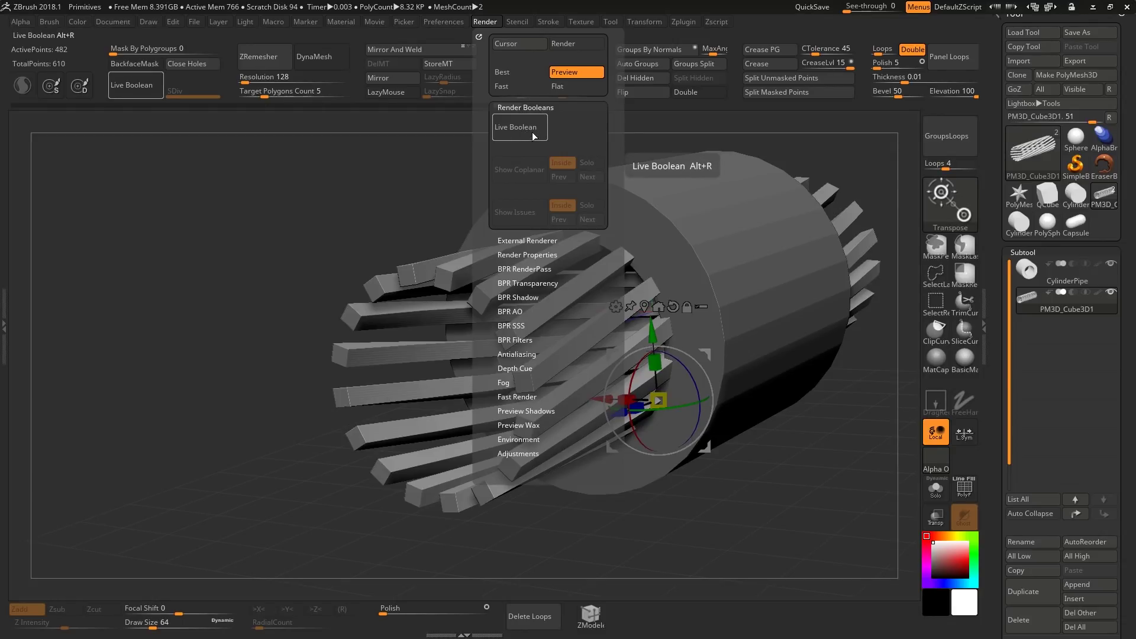
{"action": "left_click", "coordinate": [521, 131]}
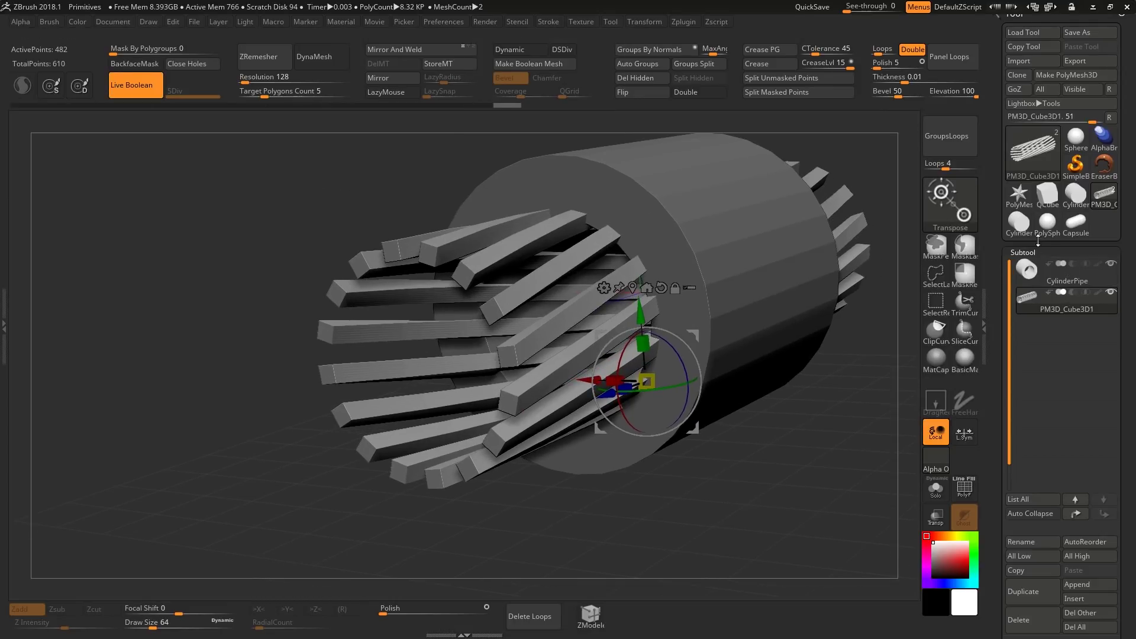
{"action": "left_click", "coordinate": [1072, 292]}
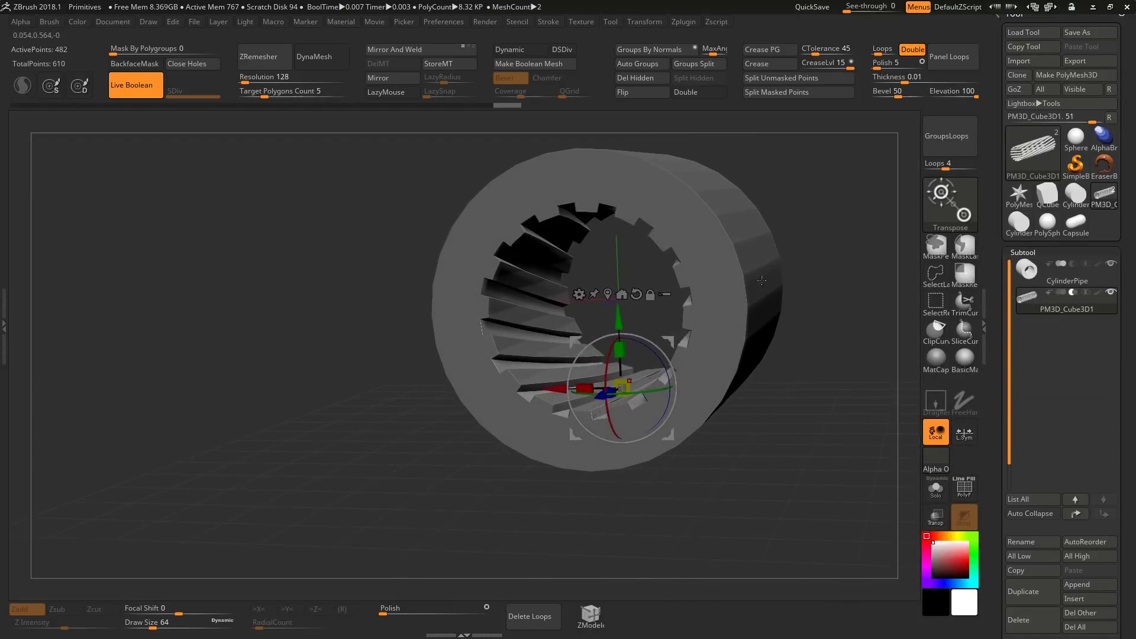
{"action": "key", "text": "q"}
{"action": "right_click_drag", "start_coordinate": [761, 280], "coordinate": [780, 282]}
{"action": "mouse_move", "coordinate": [780, 283]}
{"action": "right_mouse_down", "text": "ctrl"}
{"action": "mouse_move", "coordinate": [769, 320]}
{"action": "mouse_move", "coordinate": [852, 308]}
{"action": "mouse_move", "coordinate": [729, 342]}
{"action": "mouse_move", "coordinate": [780, 324]}
{"action": "mouse_move", "coordinate": [779, 267]}
{"action": "right_mouse_up", "text": "ctrl"}
{"action": "right_click_drag", "start_coordinate": [778, 268], "coordinate": [863, 340]}
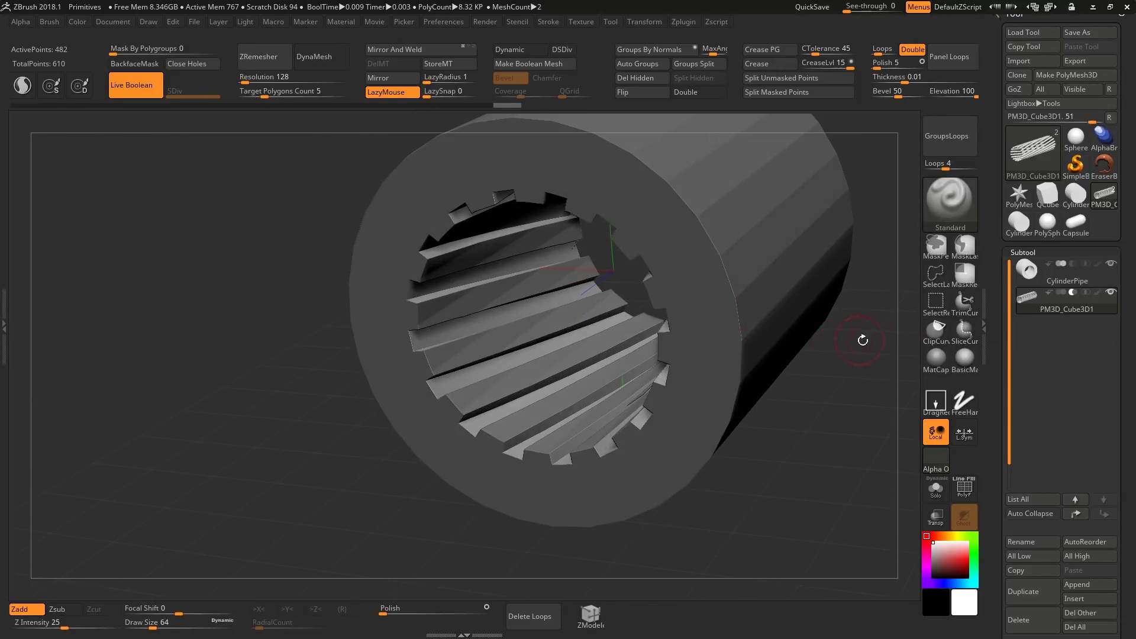
Try shallower grooves by moving the source bar up along Y by about 0.04.
{"action": "key", "text": "w"}
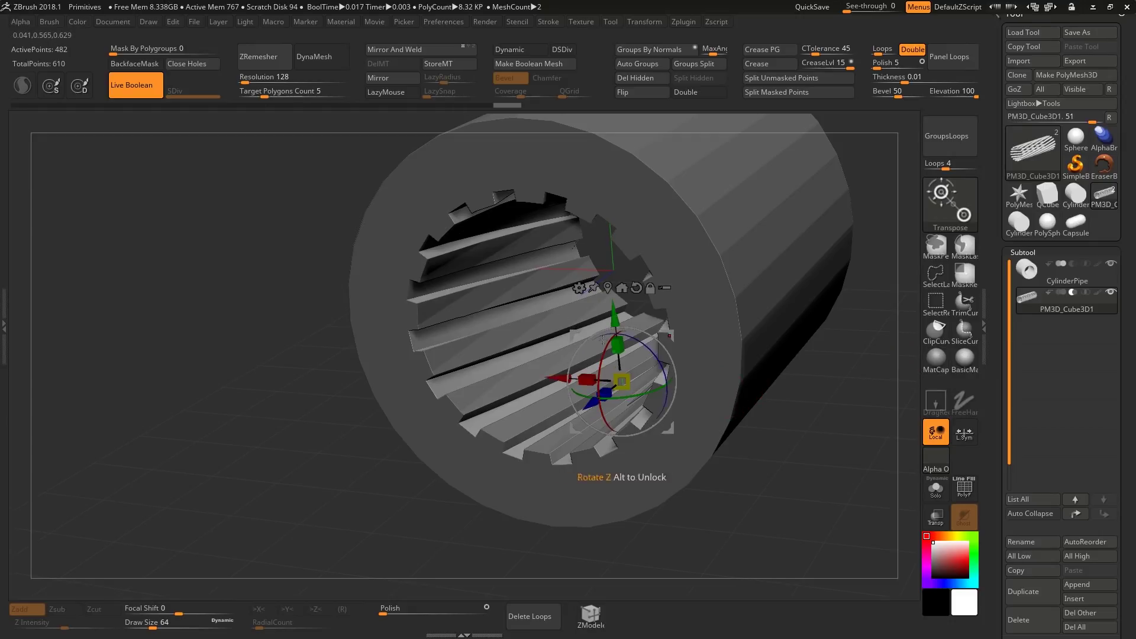
{"action": "left_click_drag", "start_coordinate": [616, 322], "coordinate": [614, 310]}
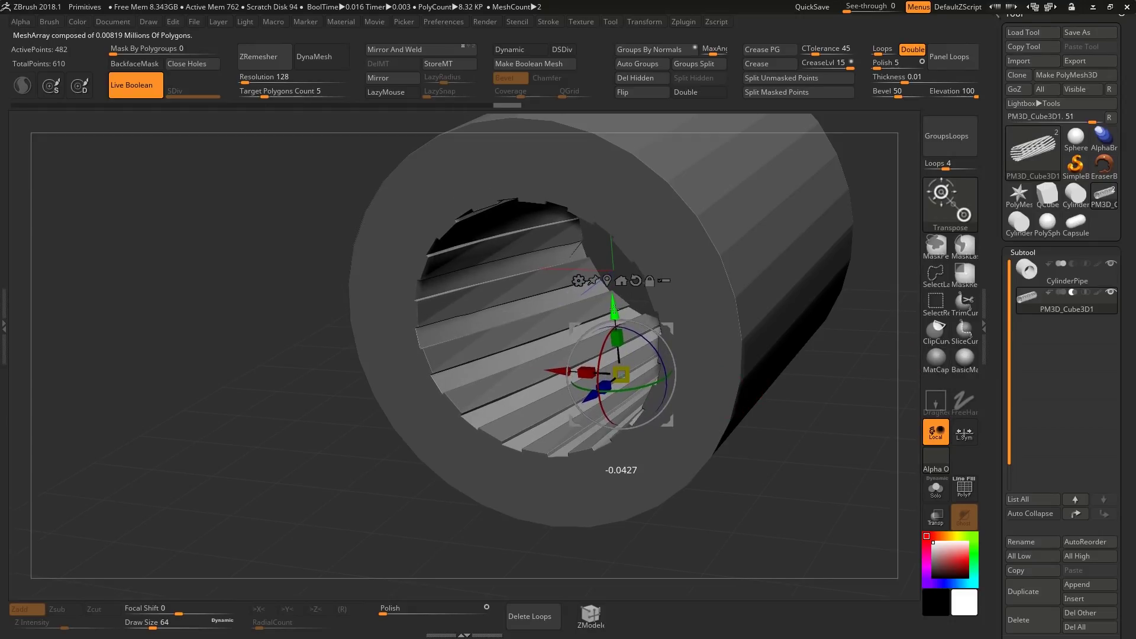
{"action": "right_click_drag", "start_coordinate": [627, 295], "coordinate": [689, 268]}
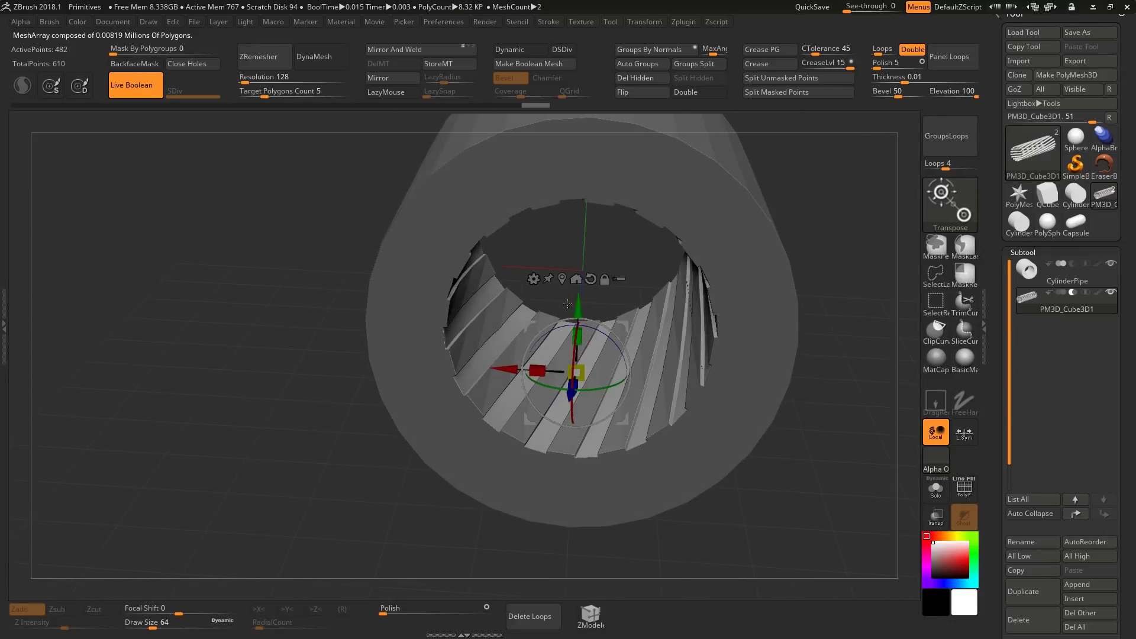
{"action": "left_click_drag", "start_coordinate": [578, 307], "coordinate": [578, 310]}
{"action": "mouse_move", "coordinate": [748, 321]}
{"action": "right_mouse_down"}
{"action": "mouse_move", "coordinate": [692, 341]}
{"action": "mouse_move", "coordinate": [665, 394]}
{"action": "right_mouse_up"}
{"action": "key", "text": "q"}
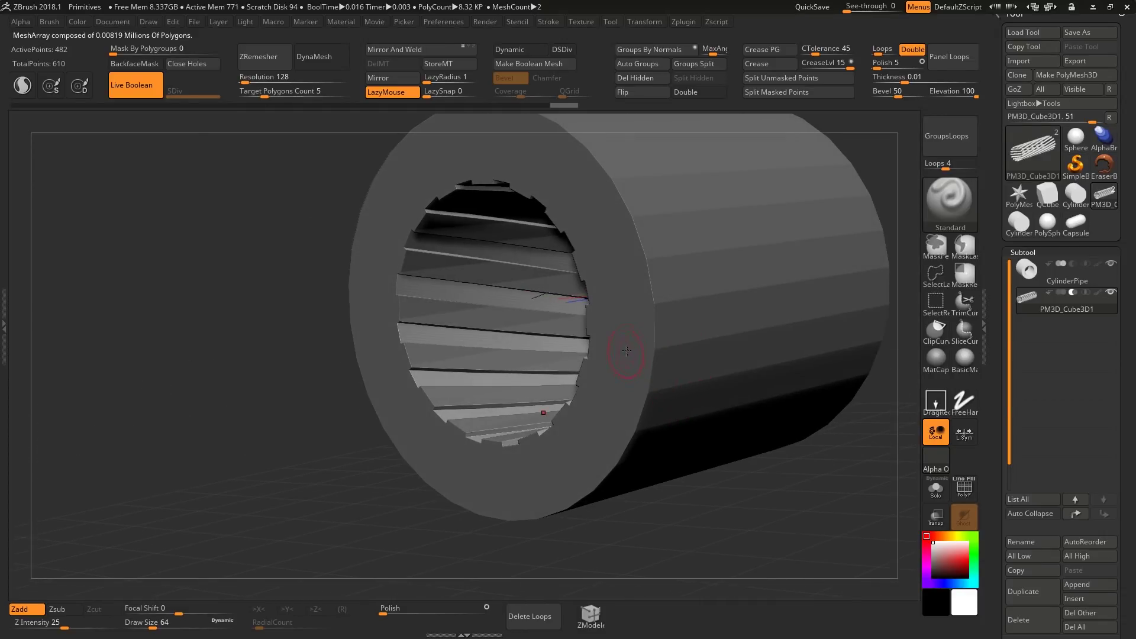
Examine the carved spiral grooves inside the pipe from several angles.
{"action": "right_click_drag", "start_coordinate": [627, 351], "coordinate": [704, 363]}
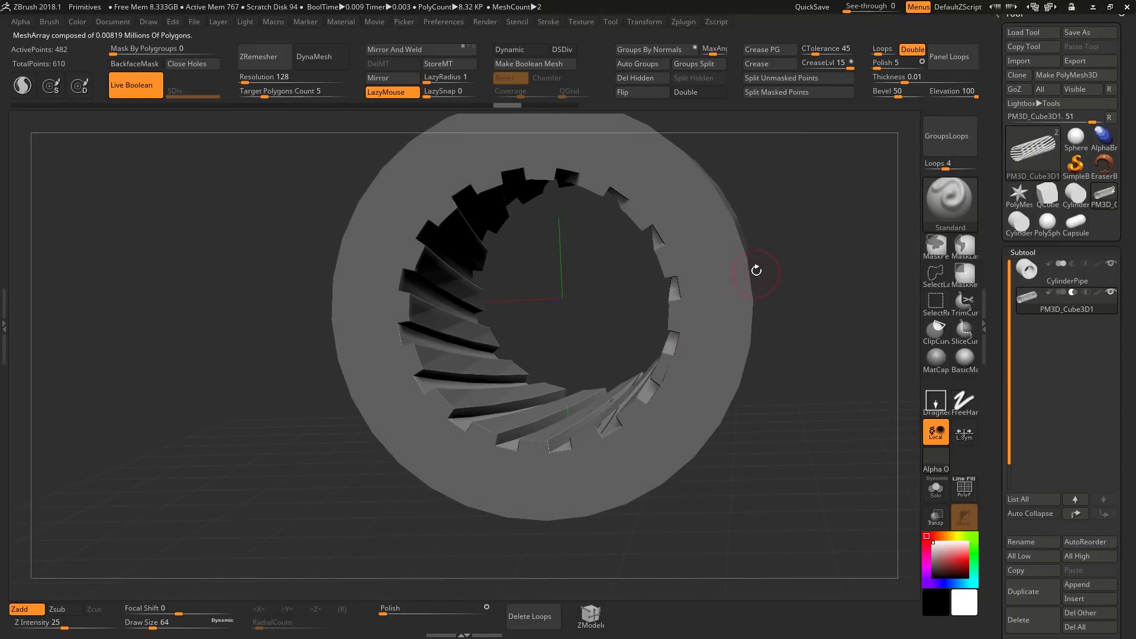
{"action": "right_click_drag", "start_coordinate": [761, 303], "coordinate": [628, 398]}
{"action": "key", "text": "f"}
{"action": "right_click_drag", "start_coordinate": [598, 345], "coordinate": [644, 309]}
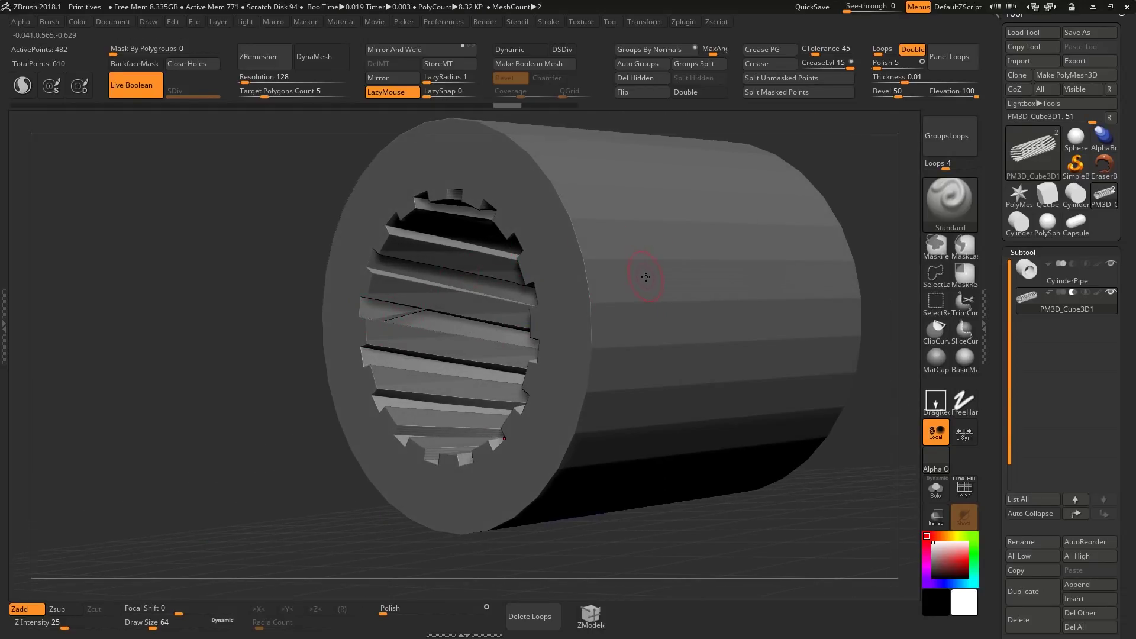
{"action": "right_click_drag", "start_coordinate": [648, 285], "coordinate": [665, 292]}
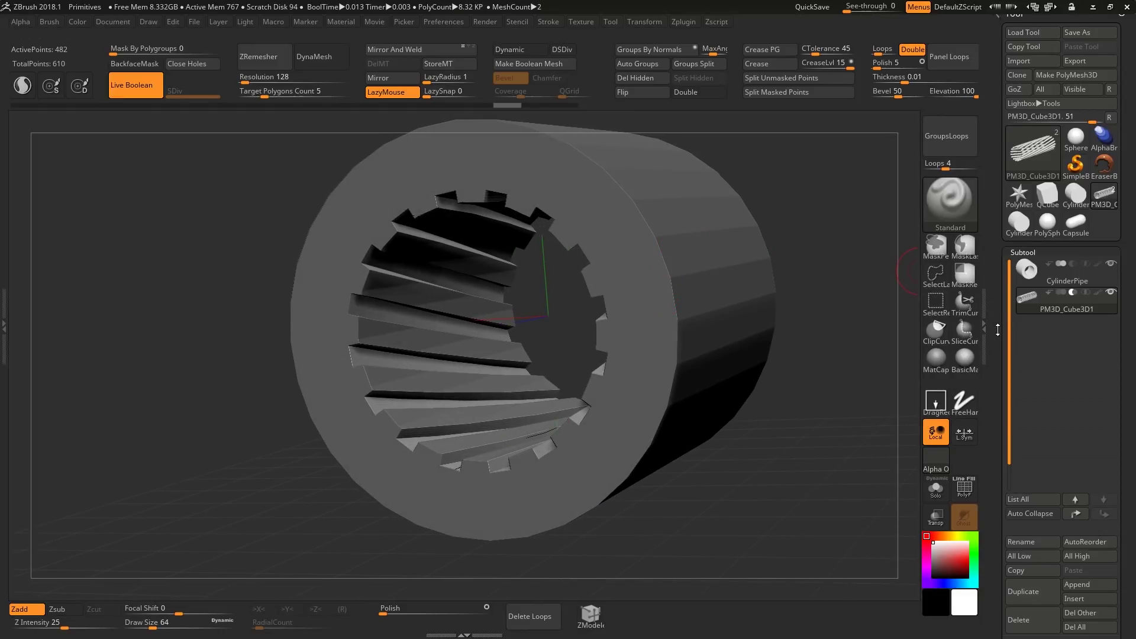
{"action": "scroll", "coordinate": [998, 330], "scroll_direction": "down", "scroll_amount": 5}
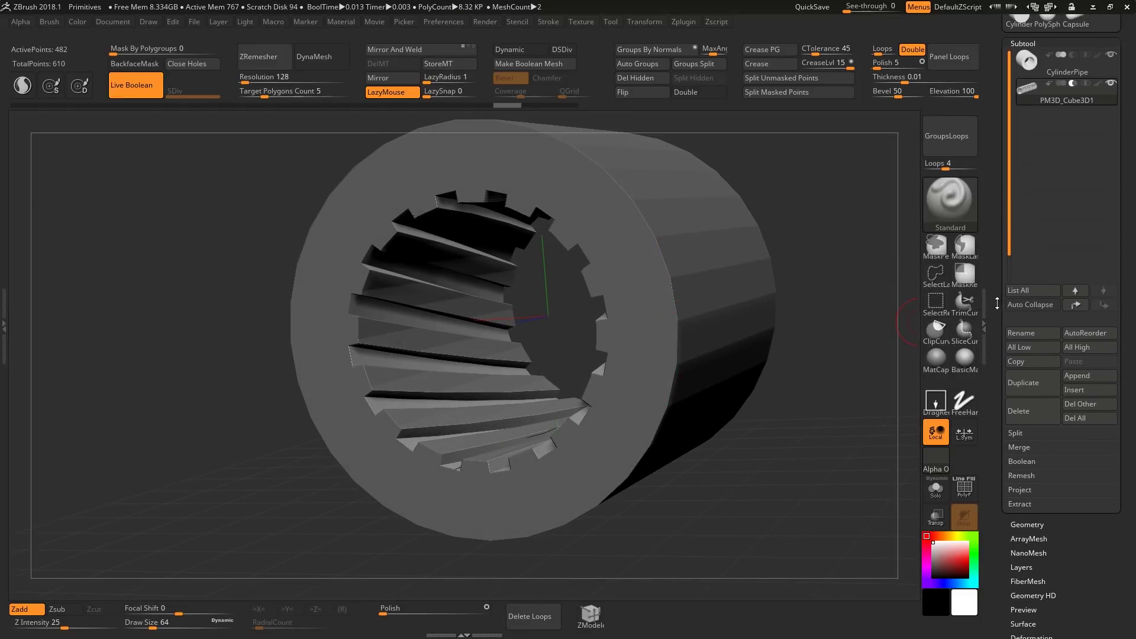
{"action": "scroll", "coordinate": [997, 304], "scroll_direction": "down", "scroll_amount": 2}
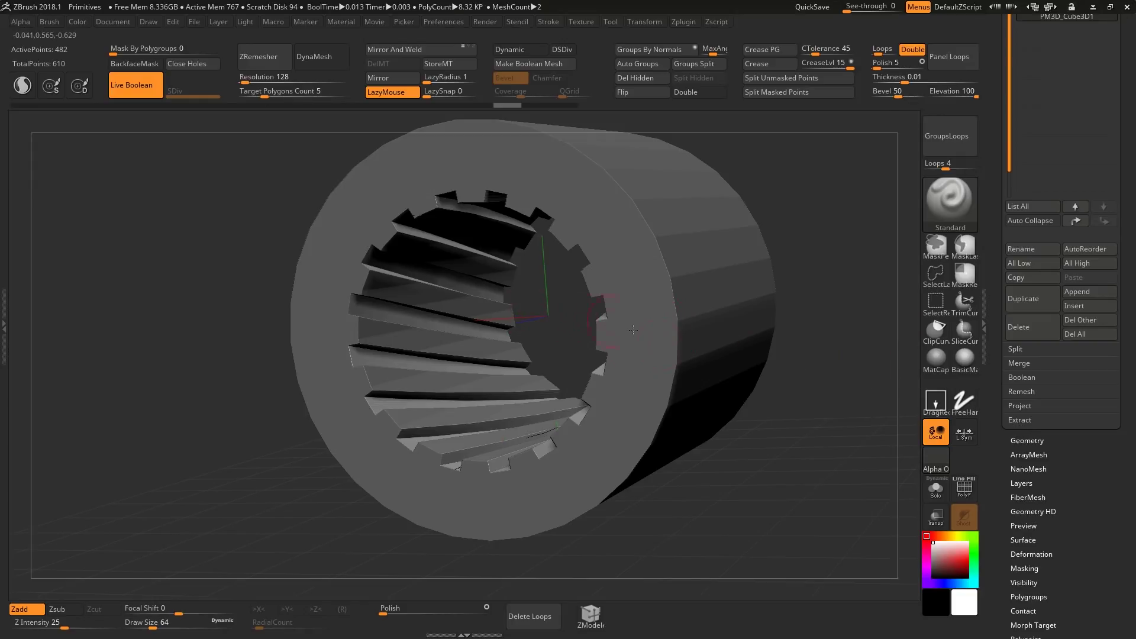
{"action": "mouse_move", "coordinate": [654, 378]}
{"action": "right_mouse_down"}
{"action": "mouse_move", "coordinate": [621, 383]}
{"action": "mouse_move", "coordinate": [669, 388]}
{"action": "mouse_move", "coordinate": [656, 385]}
{"action": "right_mouse_up"}
Make a Boolean mesh from the pipe with the twisted bars subtracted.
{"action": "left_click", "coordinate": [1026, 441]}
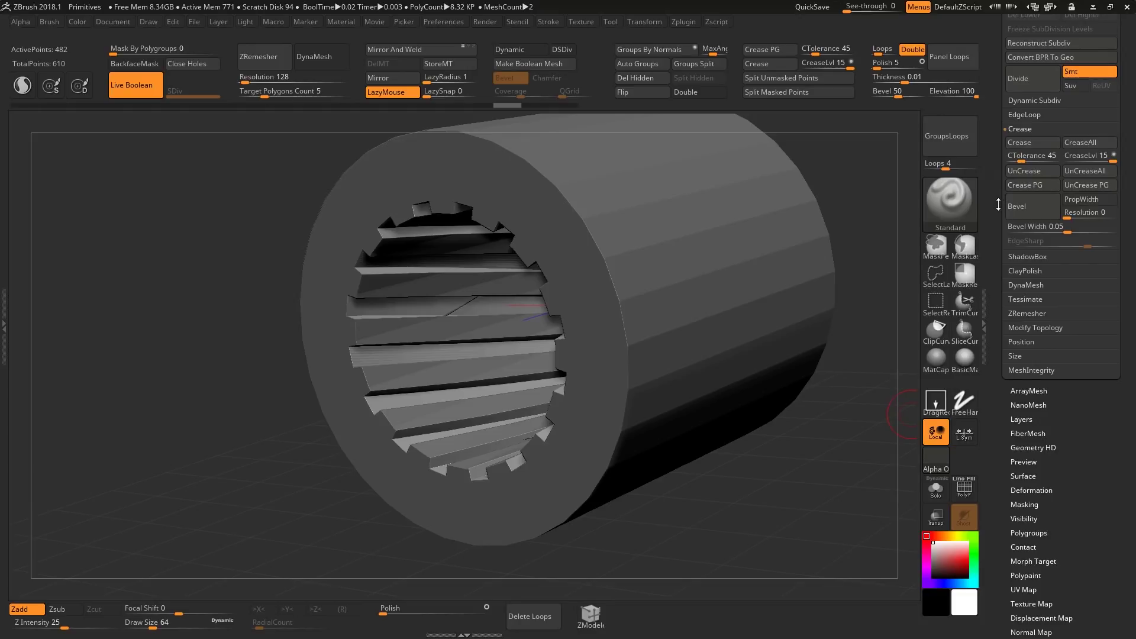
{"action": "left_click_drag", "start_coordinate": [998, 204], "coordinate": [998, 209]}
{"action": "scroll", "coordinate": [996, 342], "scroll_direction": "up", "scroll_amount": 5}
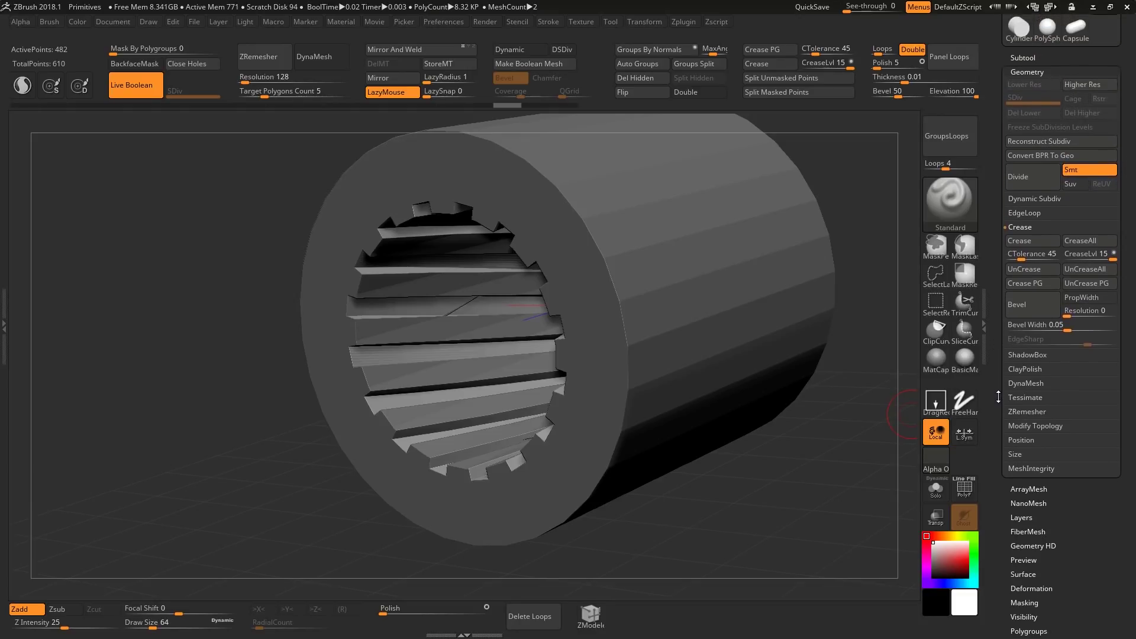
{"action": "left_click", "coordinate": [1019, 103]}
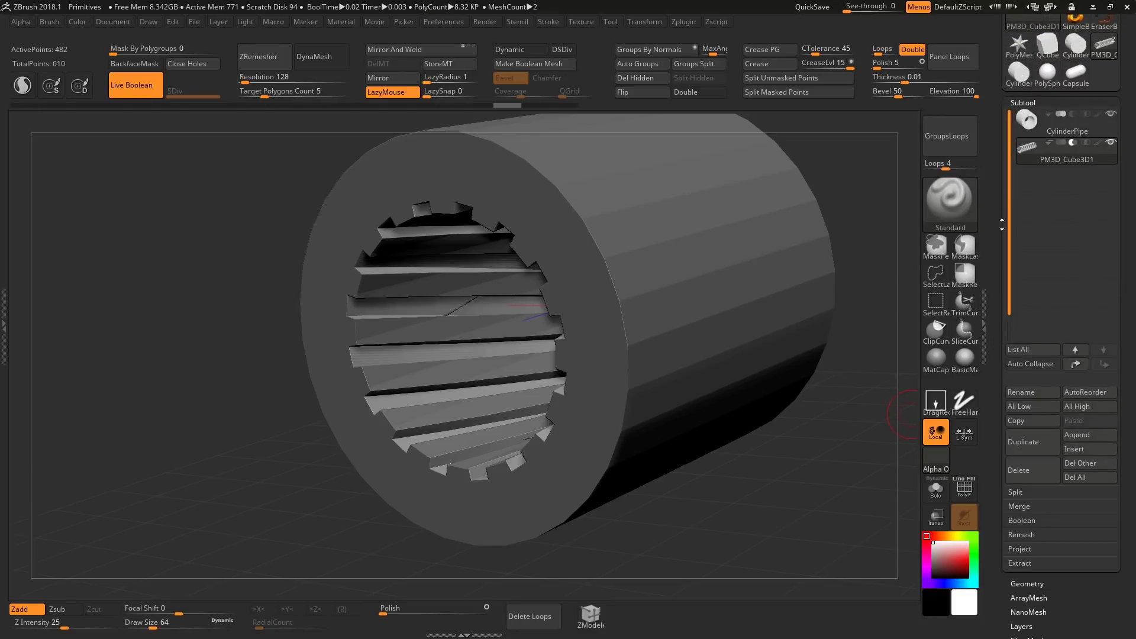
{"action": "left_click", "coordinate": [1028, 521]}
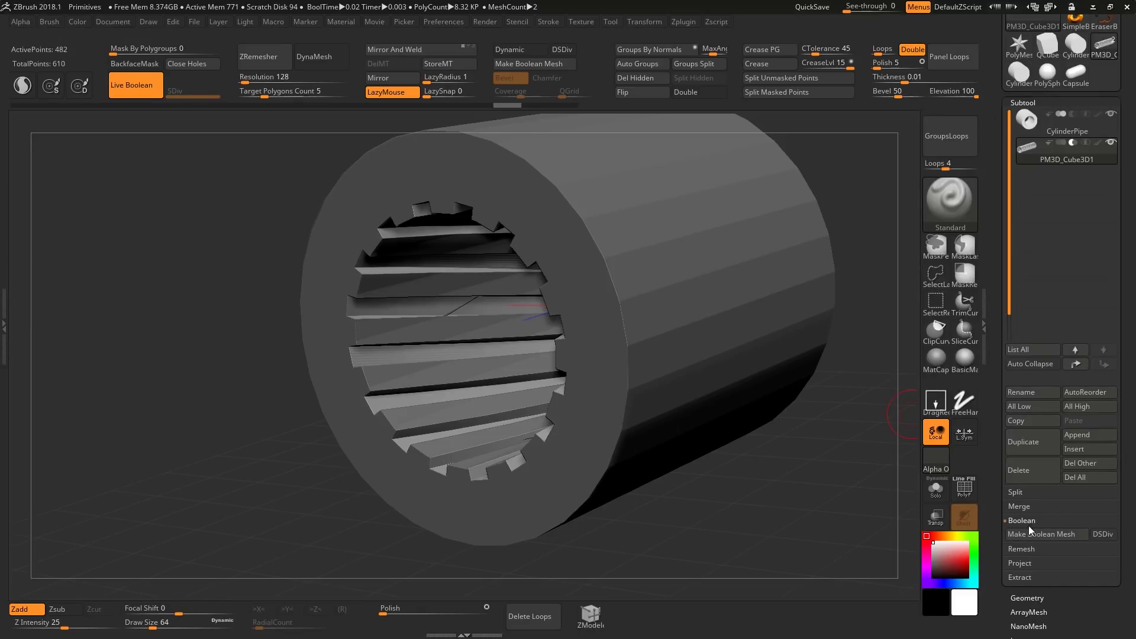
{"action": "left_click", "coordinate": [1033, 536]}
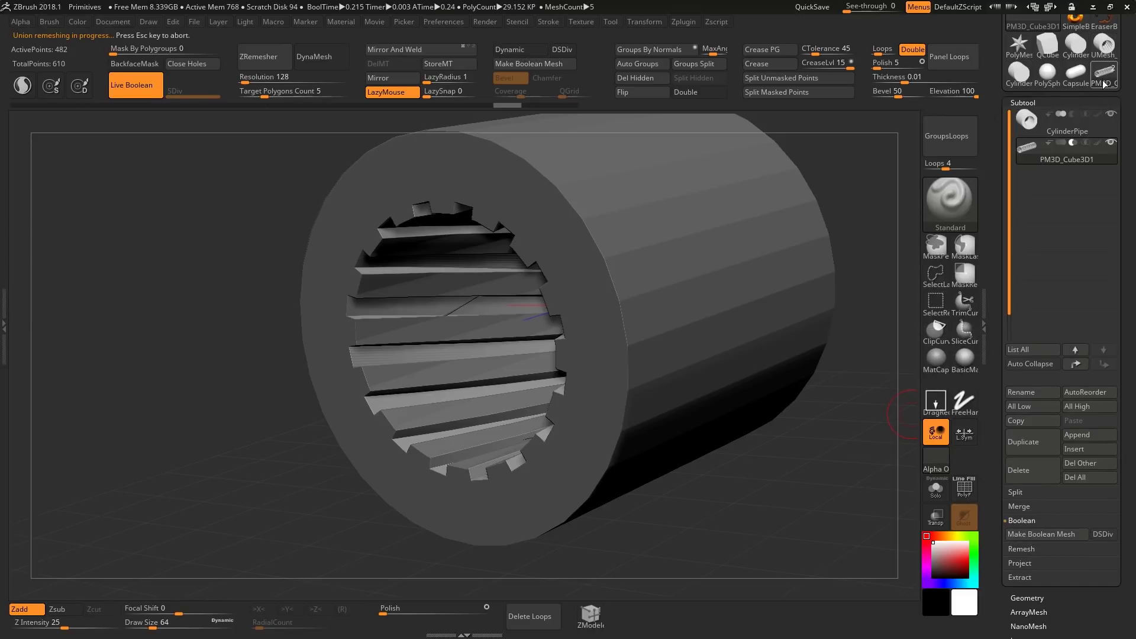
Load the UMesh_CylinderPipe Boolean result and examine its topology and grooves.
{"action": "left_click", "coordinate": [1106, 51]}
{"action": "right_click_drag", "start_coordinate": [485, 316], "coordinate": [660, 344]}
{"action": "key", "text": "shift+f"}
{"action": "key", "text": "shift+f"}
{"action": "right_click_drag", "start_coordinate": [660, 344], "coordinate": [681, 408], "text": "ctrl"}
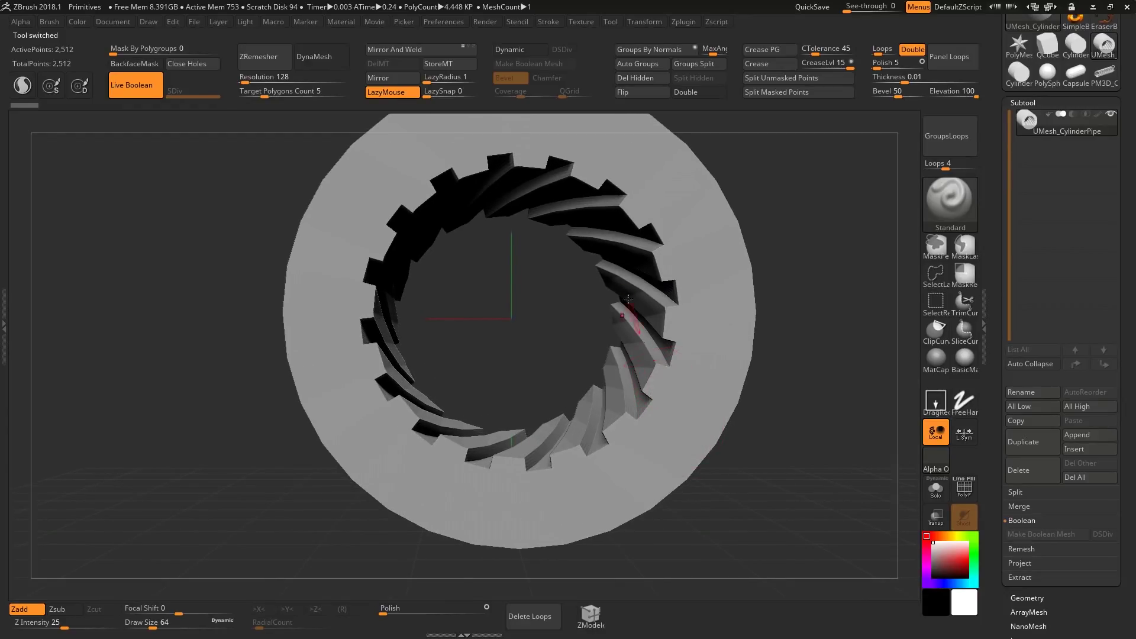
{"action": "mouse_move", "coordinate": [628, 299]}
{"action": "right_mouse_down"}
{"action": "mouse_move", "coordinate": [616, 246]}
{"action": "mouse_move", "coordinate": [596, 381]}
{"action": "mouse_move", "coordinate": [628, 351]}
{"action": "right_mouse_up"}
{"action": "key", "text": "shift"}
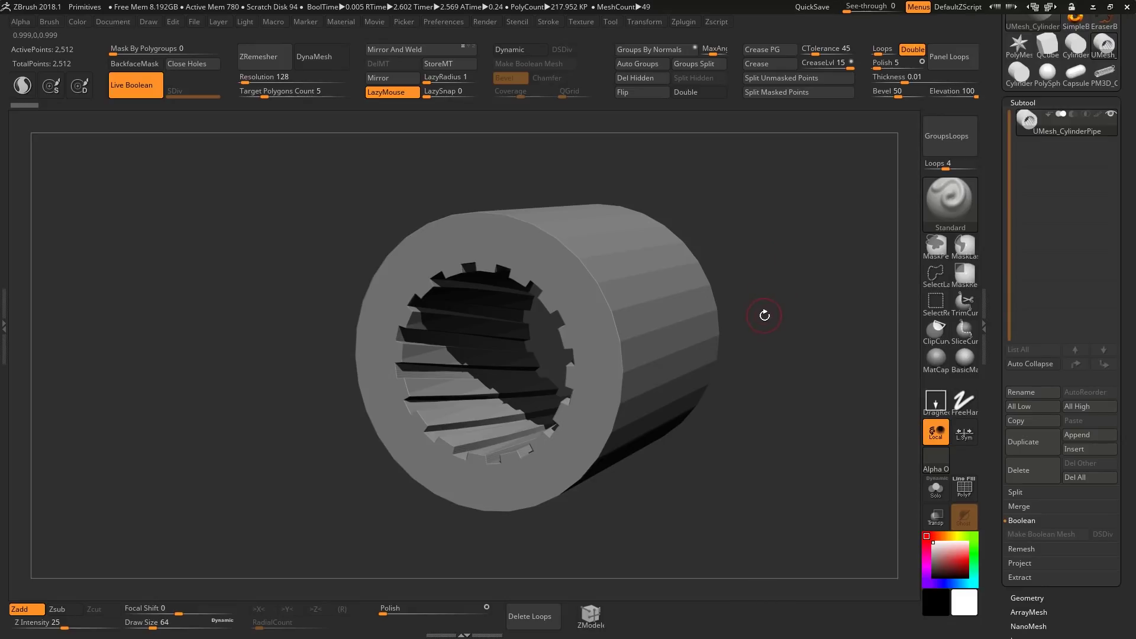
{"action": "right_click_drag", "start_coordinate": [763, 315], "coordinate": [768, 308]}
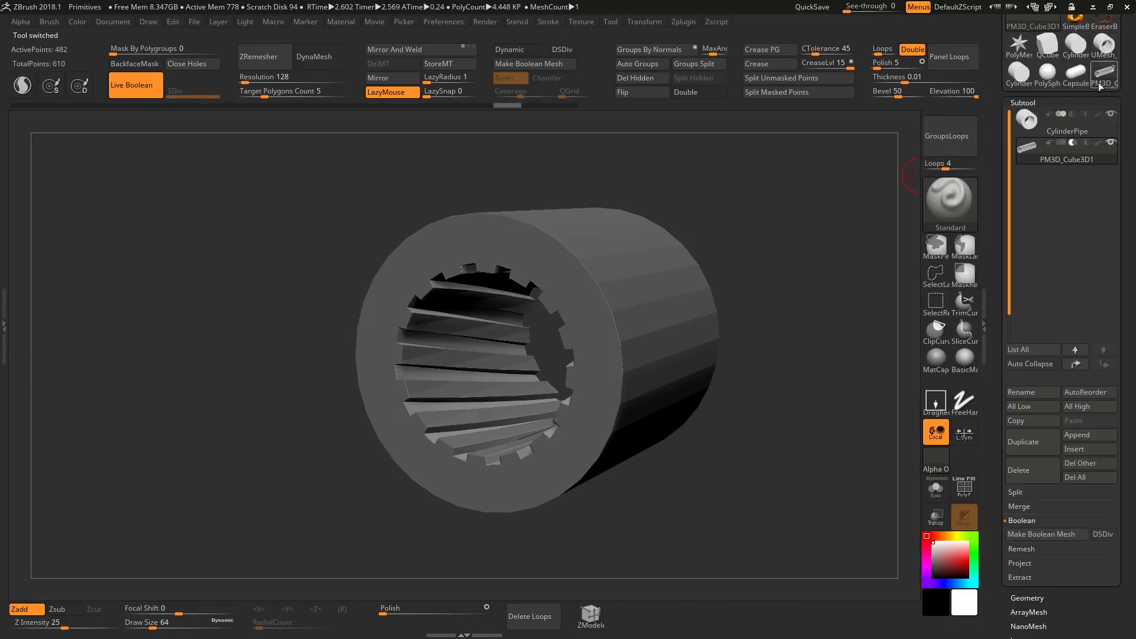
Return to the PM3D_Cube3D1 tool, select the CylinderPipe subtool and enable Dynamic Subdiv to smooth the pipe.
{"action": "left_click", "coordinate": [1100, 78]}
{"action": "key", "text": "shift+f"}
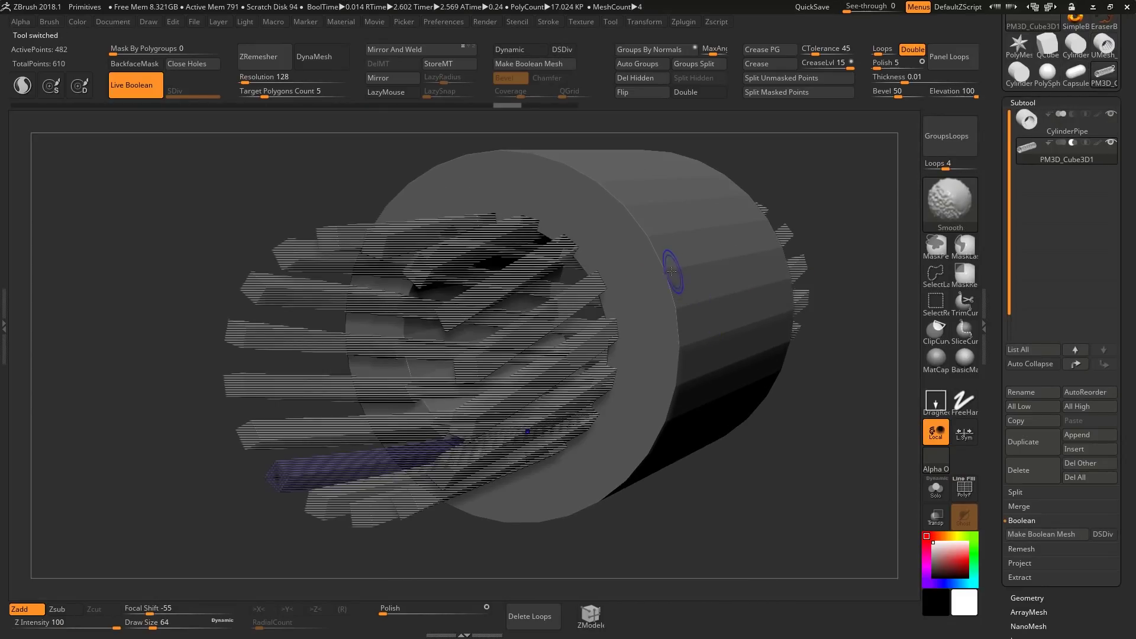
{"action": "left_click", "coordinate": [673, 271], "text": "alt"}
{"action": "left_click_drag", "start_coordinate": [394, 115], "coordinate": [406, 136], "text": "alt"}
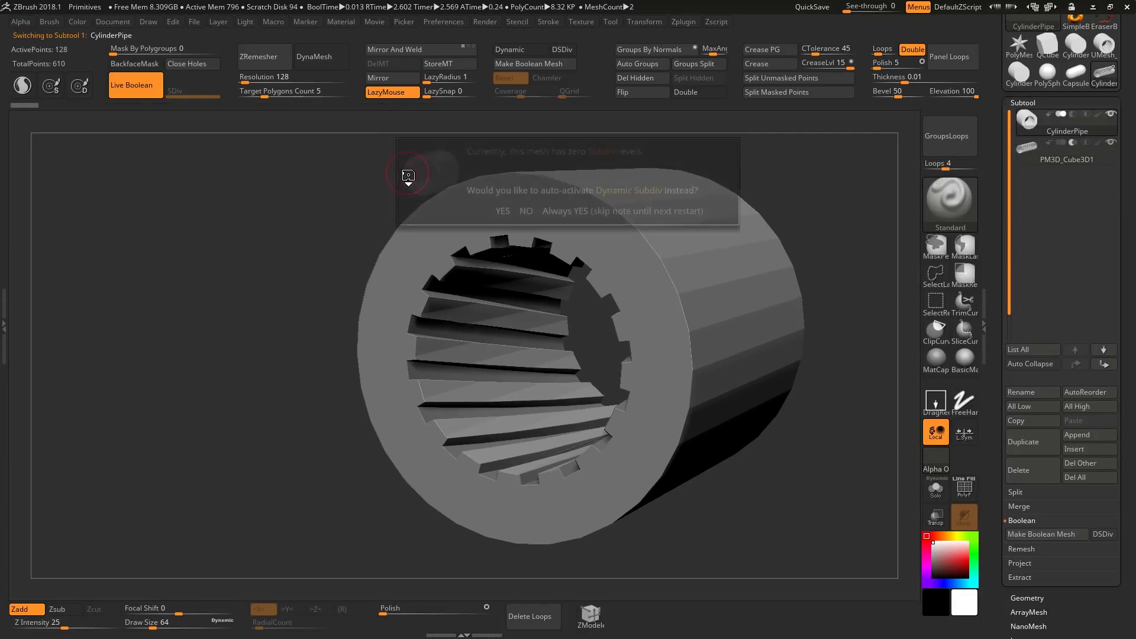
{"action": "key", "text": "d"}
{"action": "left_click", "coordinate": [503, 210]}
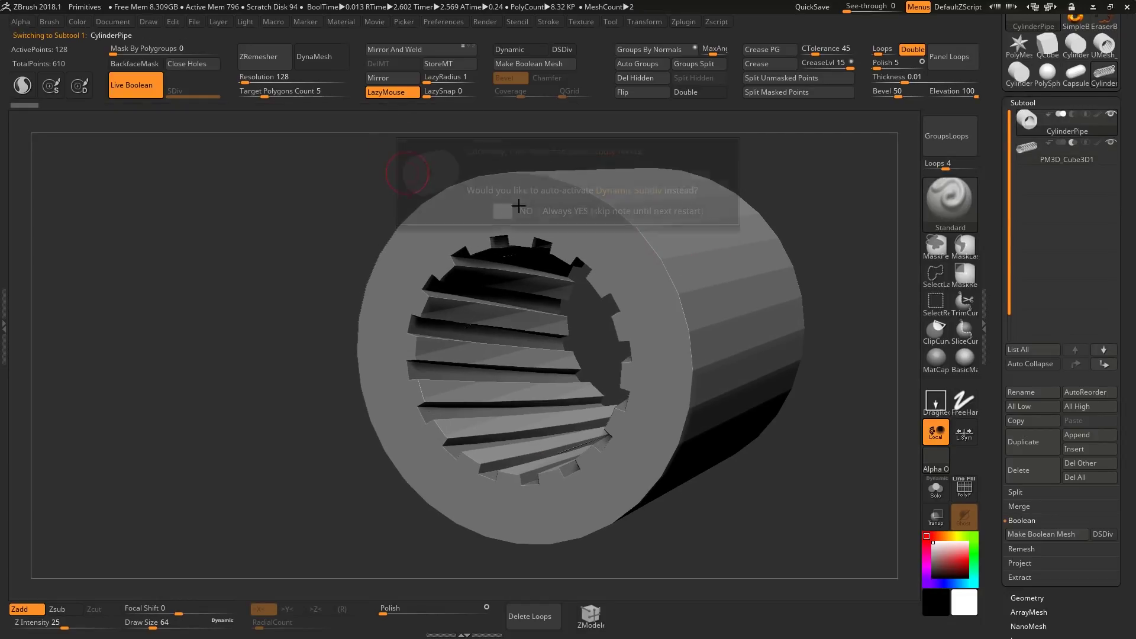
{"action": "left_click_drag", "start_coordinate": [822, 319], "coordinate": [683, 375]}
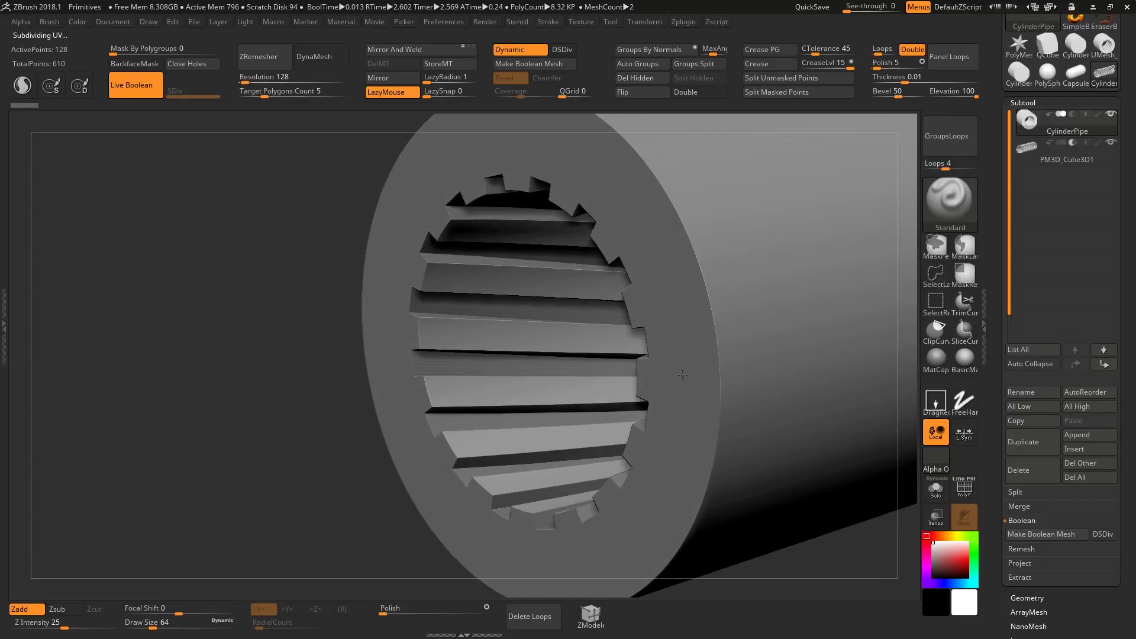
{"action": "left_click_drag", "start_coordinate": [503, 367], "coordinate": [699, 351]}
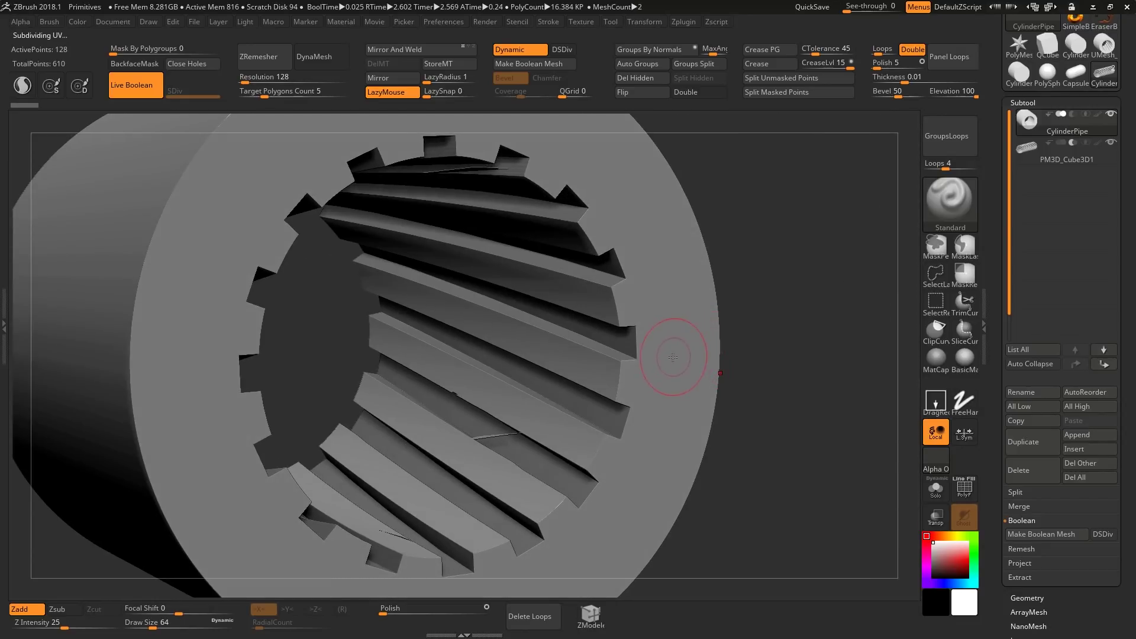
Compare the pipe's surface and wireframe with Dynamic Subdiv switched off and on again.
{"action": "right_click_drag", "start_coordinate": [673, 358], "coordinate": [631, 393]}
{"action": "key", "text": "shift+f"}
{"action": "key", "text": "shift+f"}
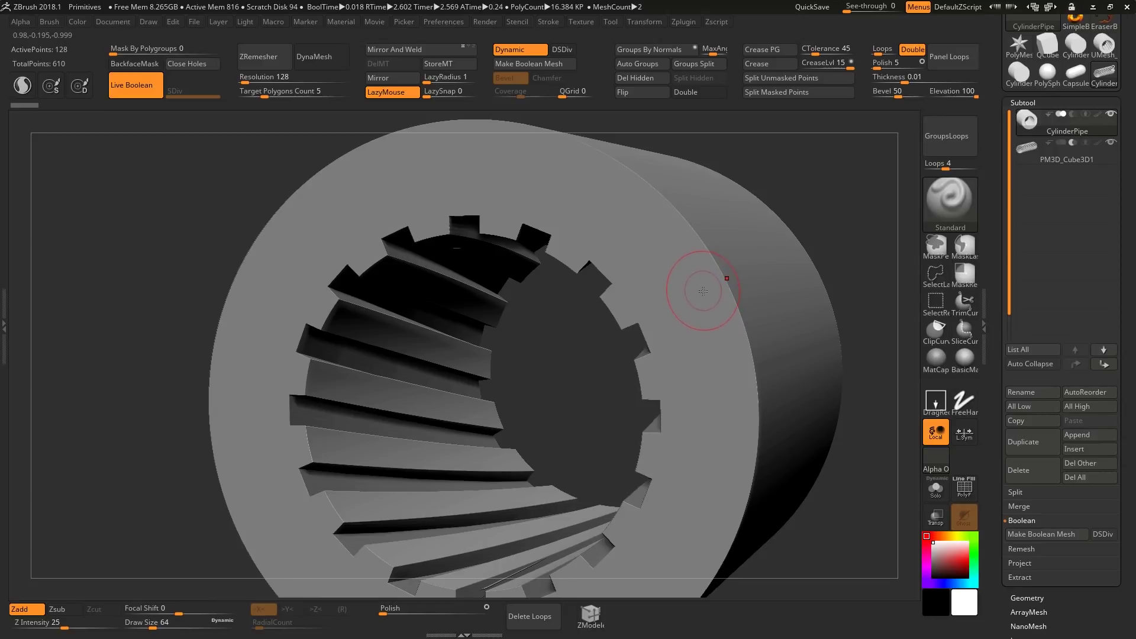
{"action": "right_click_drag", "start_coordinate": [693, 349], "coordinate": [702, 349]}
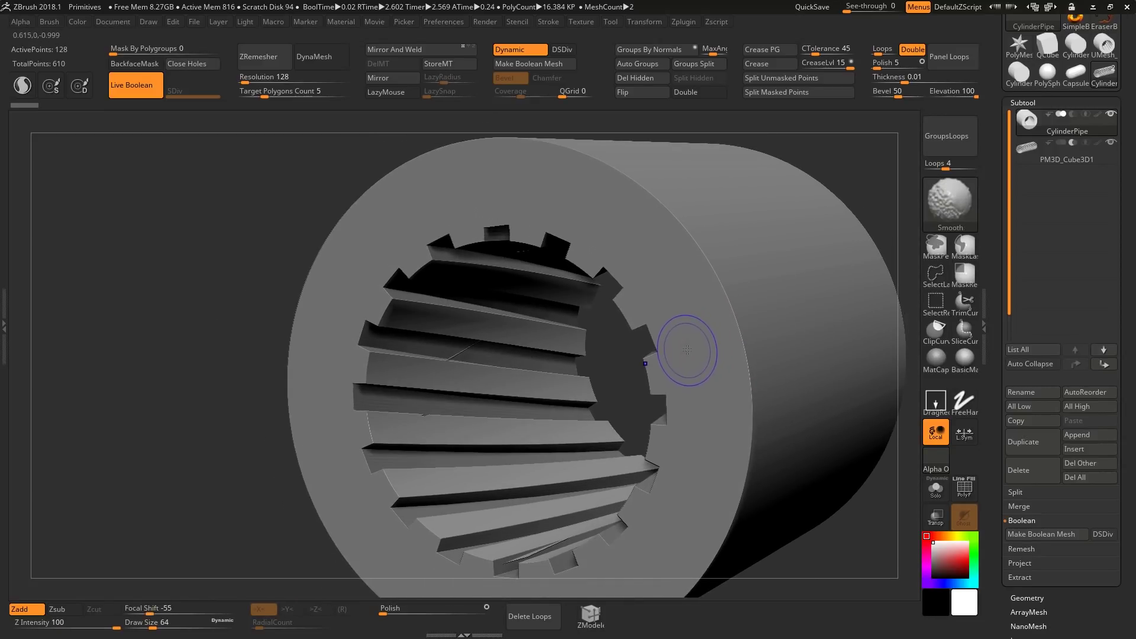
{"action": "key", "text": "shift+d"}
{"action": "key", "text": "d"}
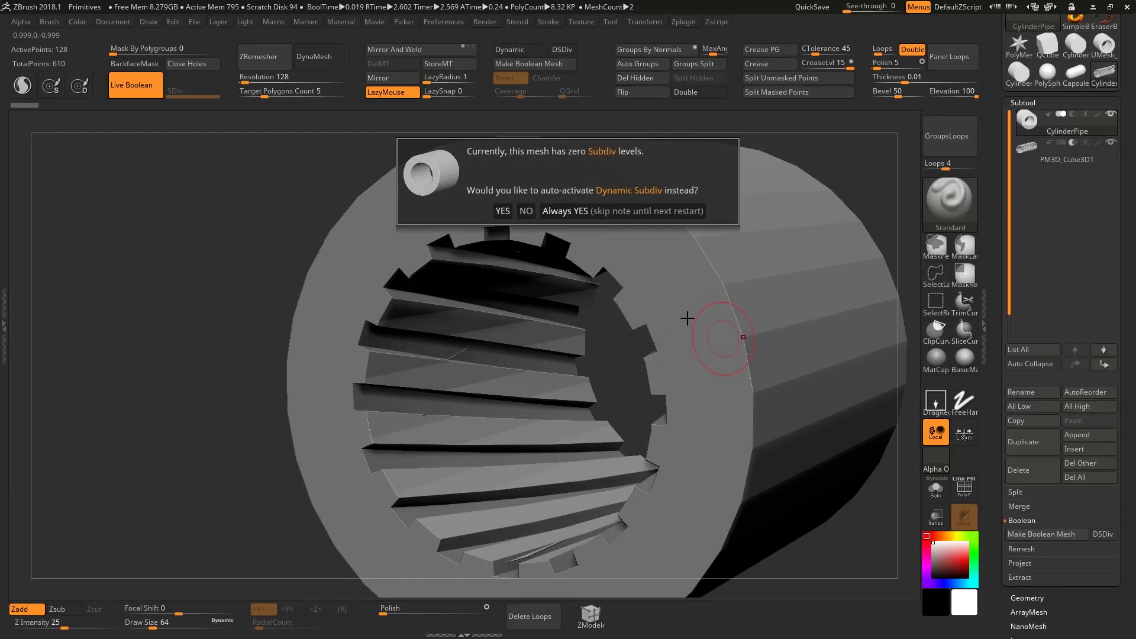
{"action": "left_click", "coordinate": [502, 211]}
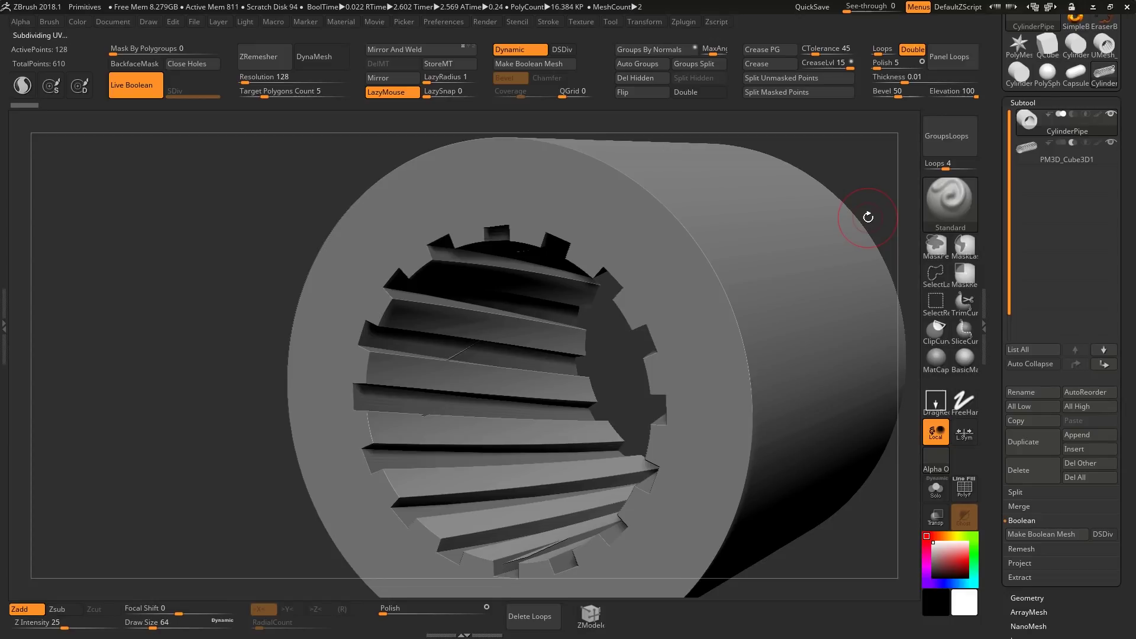
{"action": "key", "text": "shift+f"}
{"action": "key", "text": "shift+f"}
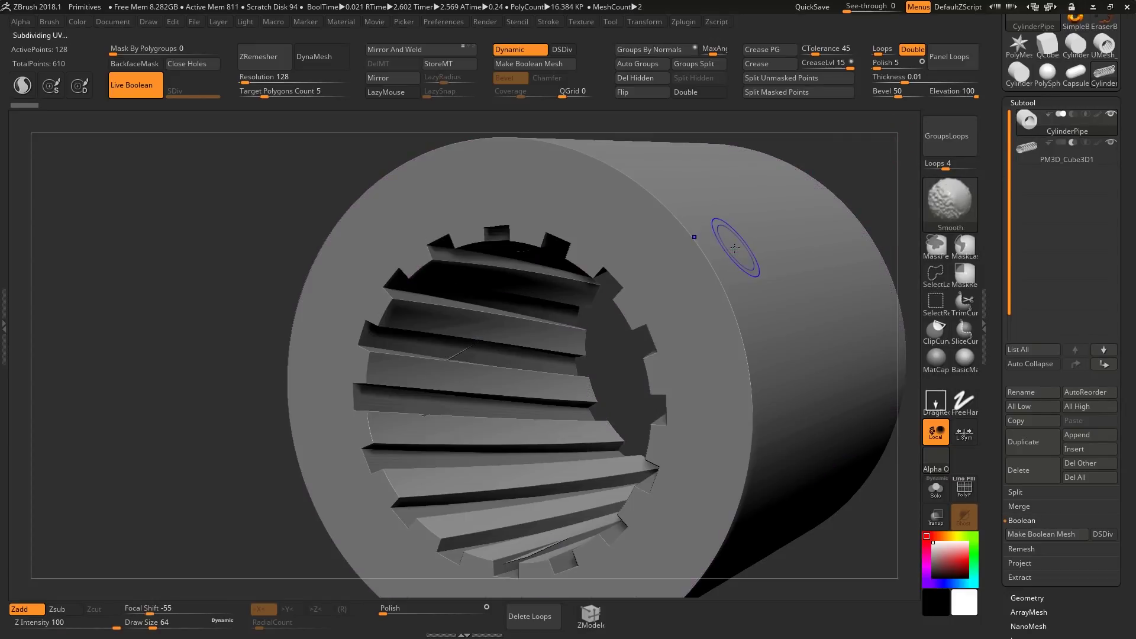
{"action": "key", "text": "Down"}
{"action": "key", "text": "alt+Up"}
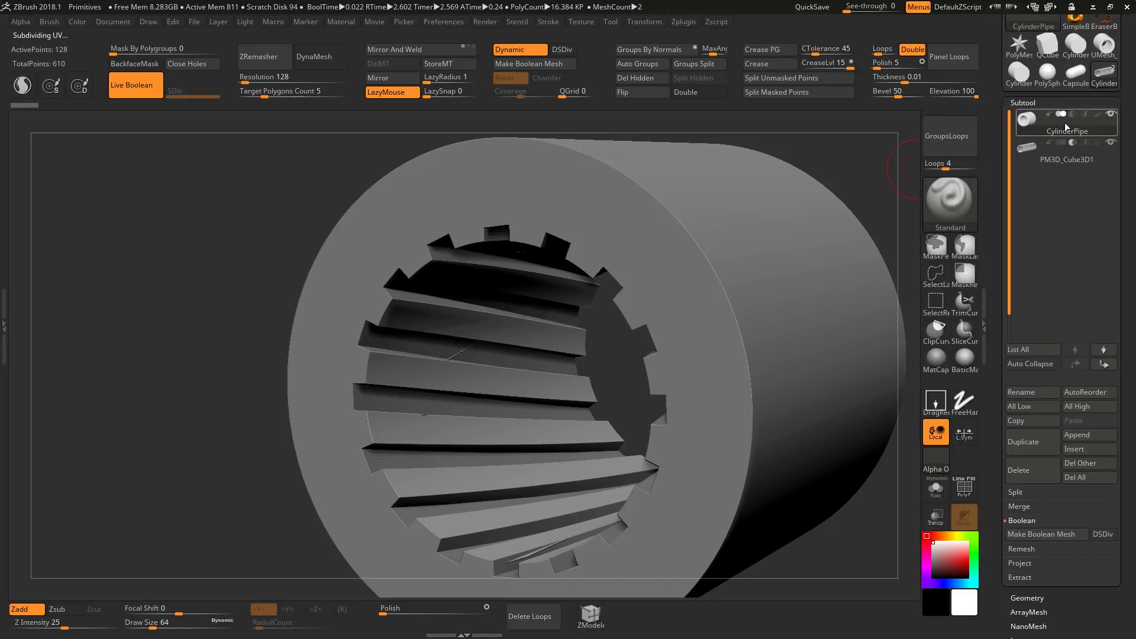
Make a Boolean mesh of the grooved pipe with the DSDiv option enabled and load the resulting tool.
{"action": "mouse_move", "coordinate": [1077, 162]}
{"action": "mouse_move", "coordinate": [740, 294]}
{"action": "right_mouse_down"}
{"action": "mouse_move", "coordinate": [746, 308]}
{"action": "mouse_move", "coordinate": [662, 328]}
{"action": "right_mouse_up"}
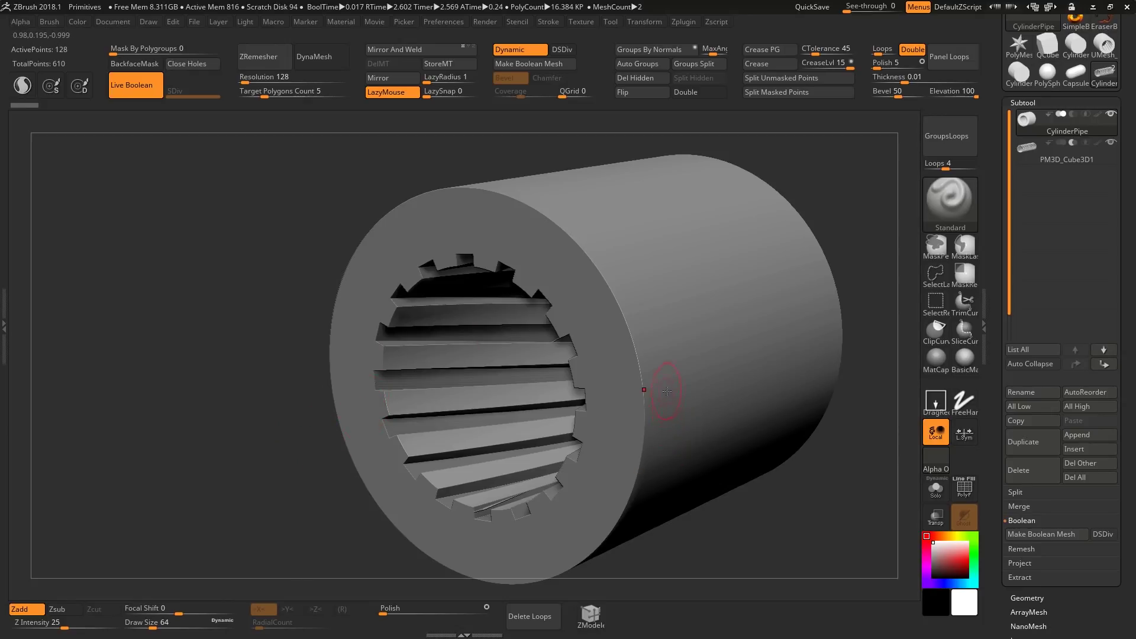
{"action": "left_click", "coordinate": [1102, 536]}
{"action": "left_click", "coordinate": [1057, 535]}
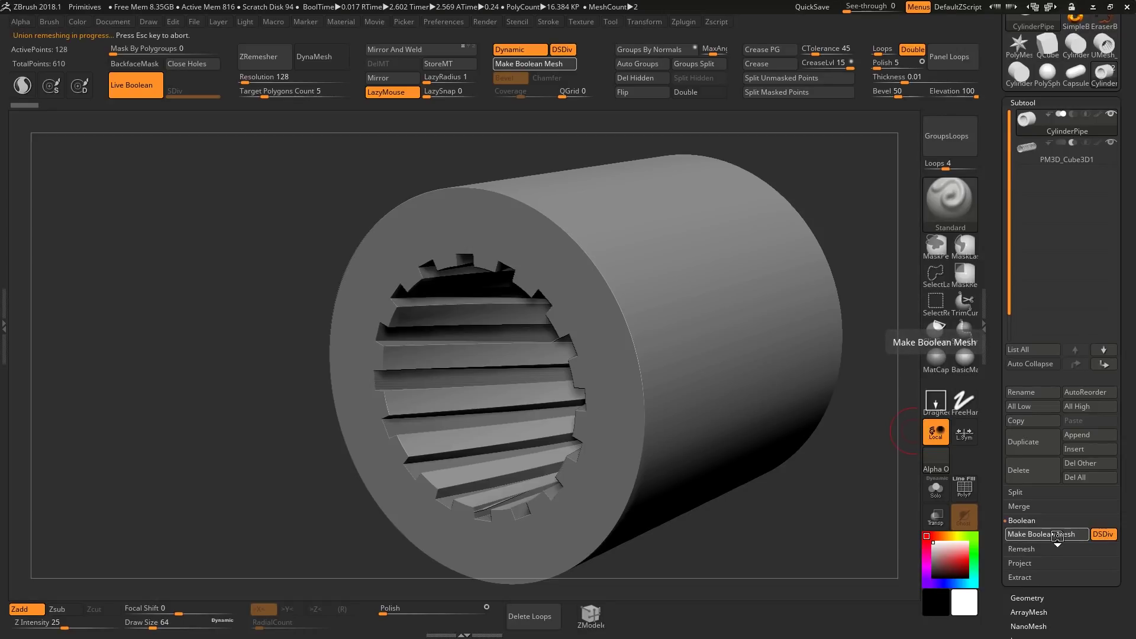
{"action": "left_click", "coordinate": [1104, 73]}
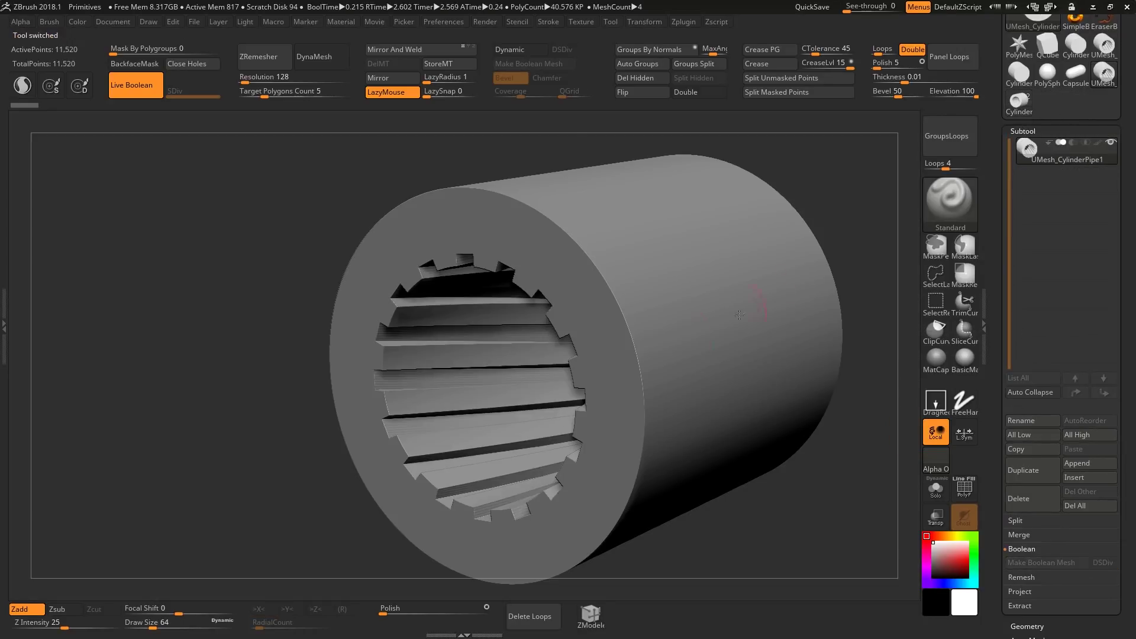
Examine the topology of the smoothed Boolean mesh and compare it with the earlier UMesh_CylinderPipe result.
{"action": "key", "text": "shift+f"}
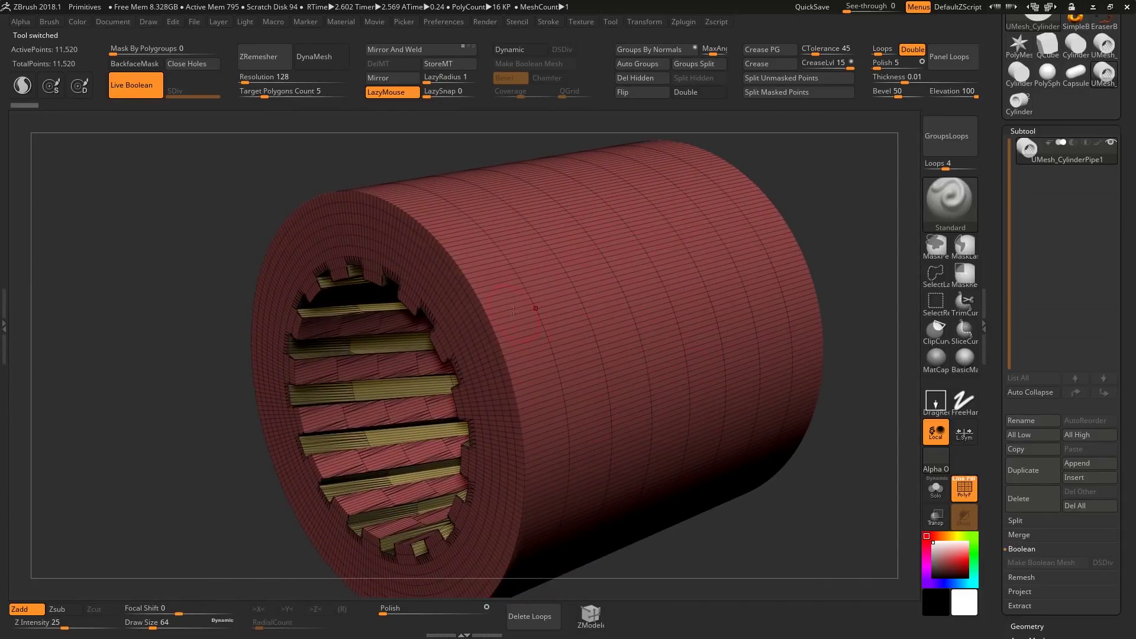
{"action": "right_click_drag", "start_coordinate": [534, 308], "coordinate": [526, 357]}
{"action": "key", "text": "shift+f"}
{"action": "left_click_drag", "start_coordinate": [526, 356], "coordinate": [709, 274]}
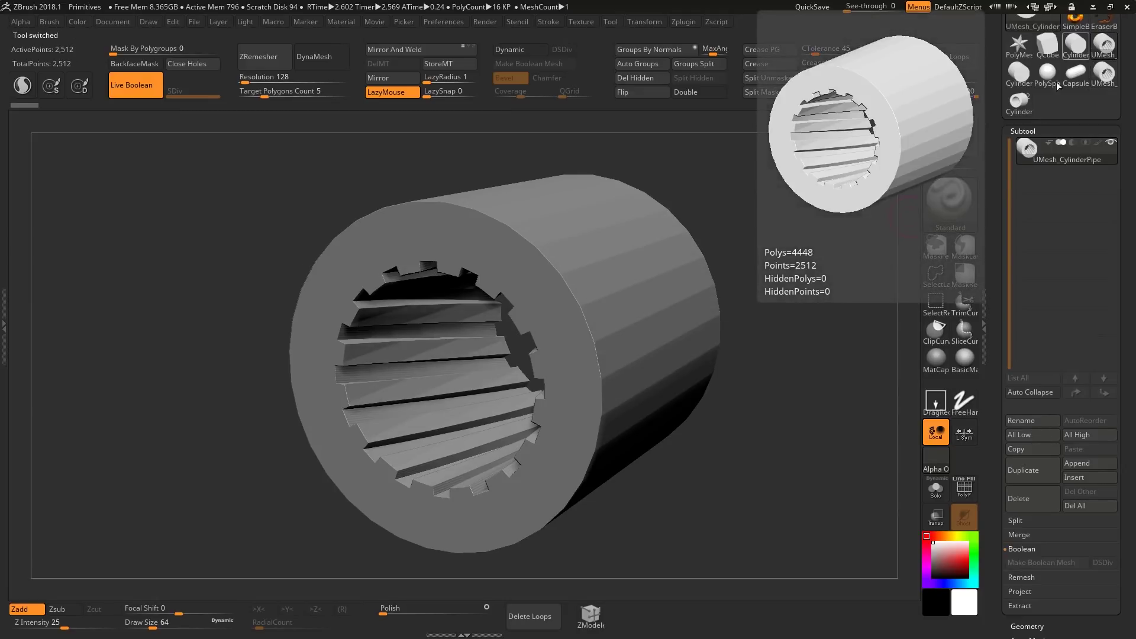
{"action": "left_click", "coordinate": [1104, 47]}
{"action": "key", "text": "shift+f"}
{"action": "right_click_drag", "start_coordinate": [673, 282], "coordinate": [689, 292]}
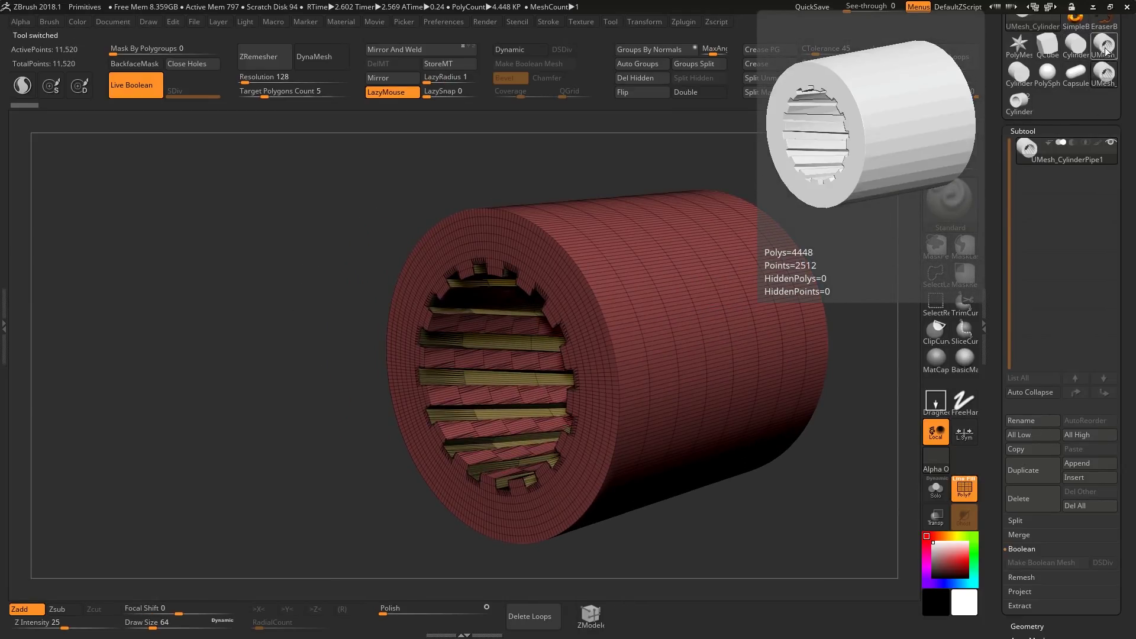
Load UMesh_CylinderPipe1 again and examine its spiral grooves from several angles without the wireframe.
{"action": "left_click", "coordinate": [1104, 76]}
{"action": "key", "text": "shift+f"}
{"action": "mouse_move", "coordinate": [653, 359]}
{"action": "right_mouse_down"}
{"action": "mouse_move", "coordinate": [596, 317]}
{"action": "mouse_move", "coordinate": [578, 342]}
{"action": "mouse_move", "coordinate": [667, 307]}
{"action": "right_mouse_up"}
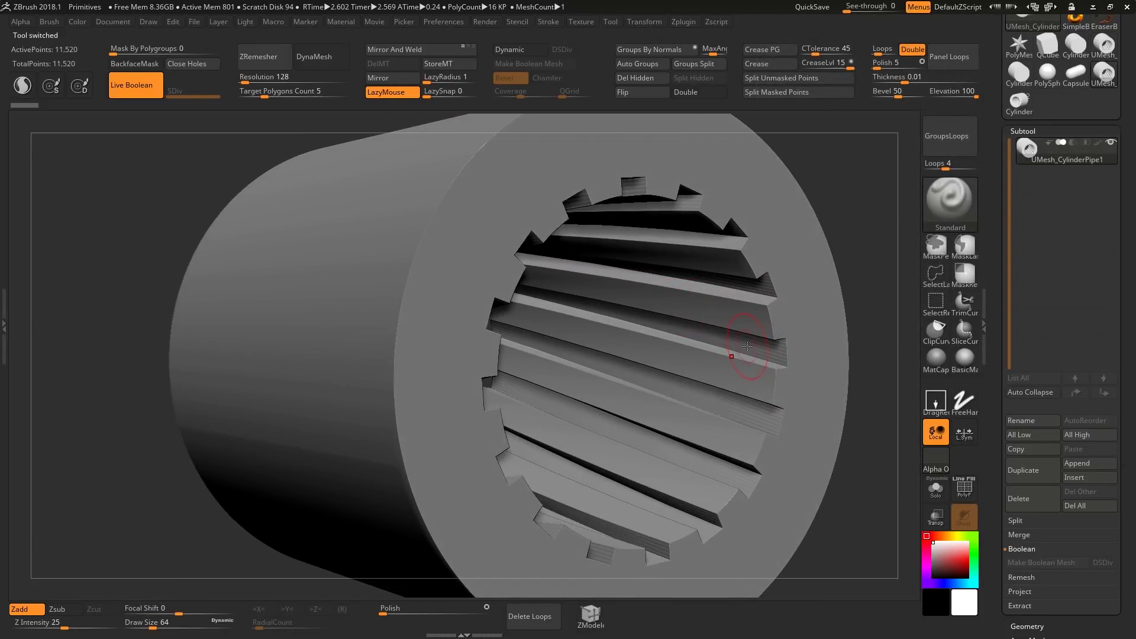
{"action": "mouse_move", "coordinate": [745, 348]}
{"action": "right_mouse_down"}
{"action": "mouse_move", "coordinate": [763, 340]}
{"action": "mouse_move", "coordinate": [754, 326]}
{"action": "mouse_move", "coordinate": [727, 334]}
{"action": "mouse_move", "coordinate": [728, 346]}
{"action": "mouse_move", "coordinate": [737, 323]}
{"action": "right_mouse_up"}
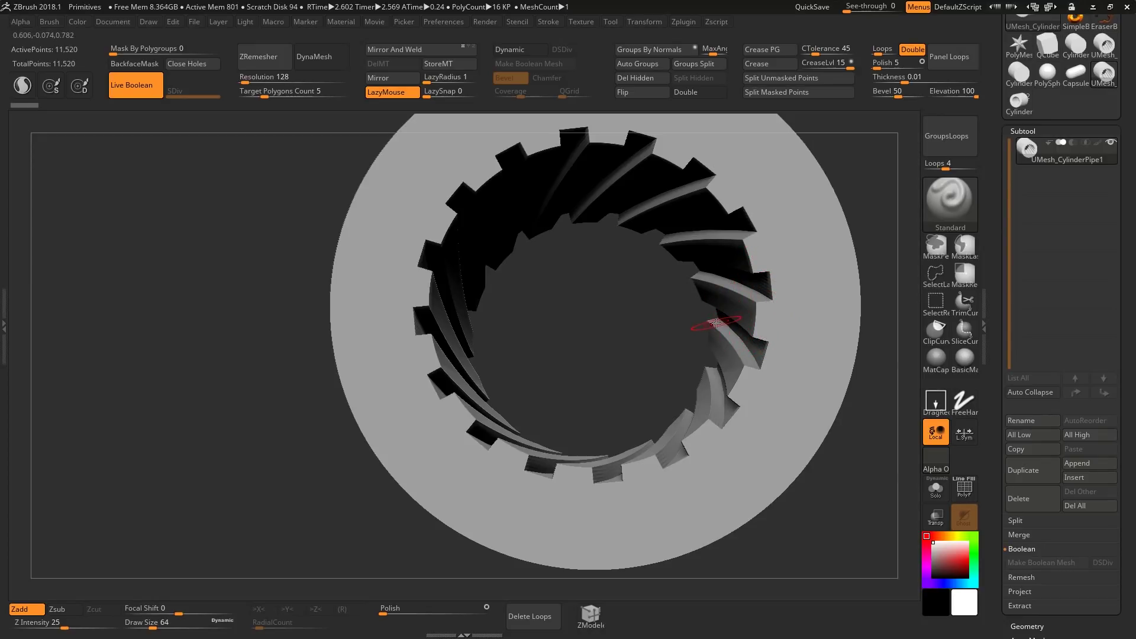
{"action": "right_click_drag", "start_coordinate": [736, 329], "coordinate": [663, 340], "text": "alt"}
{"action": "right_click_drag", "start_coordinate": [663, 341], "coordinate": [596, 384]}
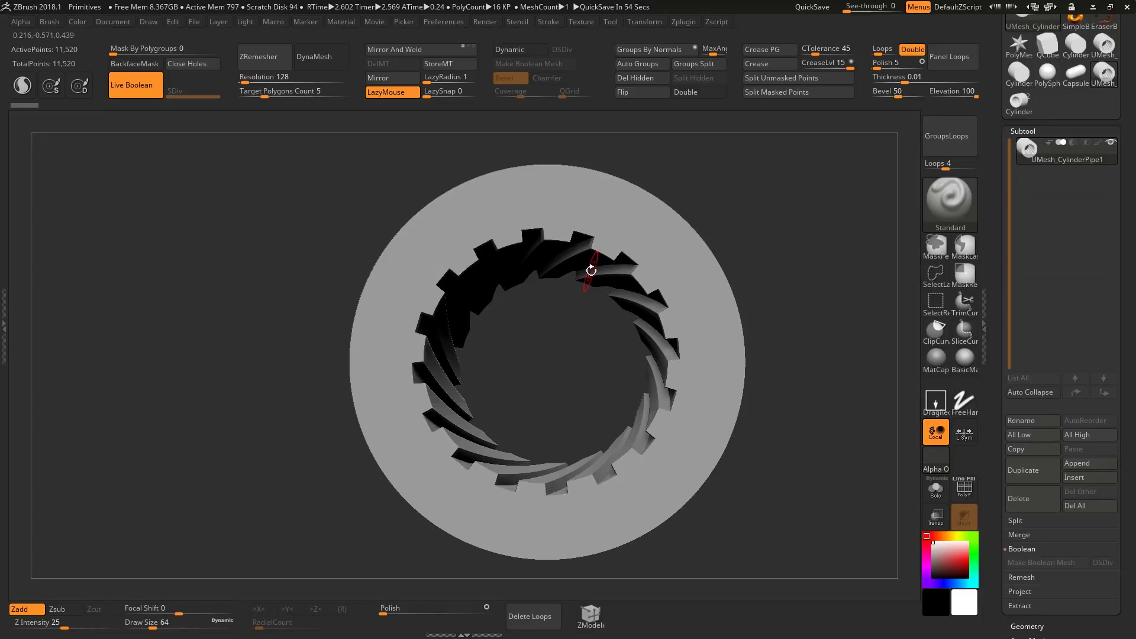
{"action": "left_click_drag", "start_coordinate": [793, 367], "coordinate": [508, 363]}
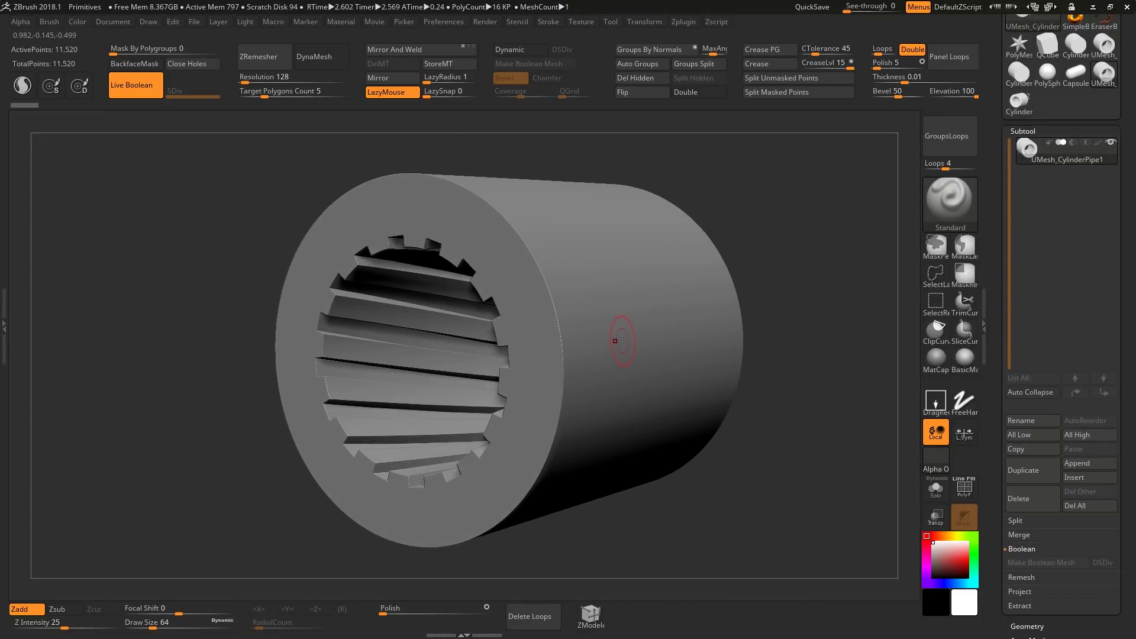